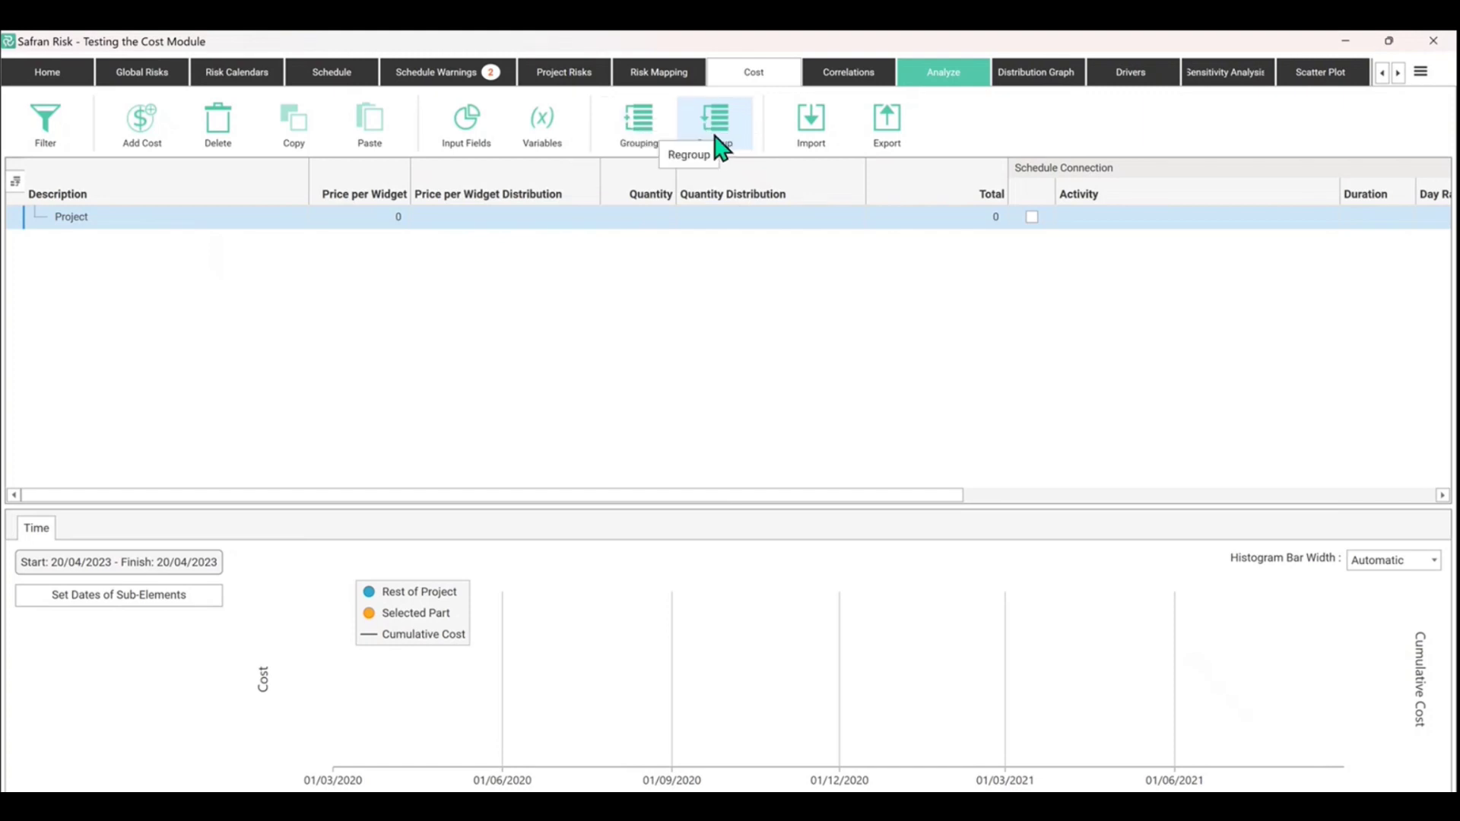
Open the cost grouping settings and add a new child group under Project
left_click(657, 120)
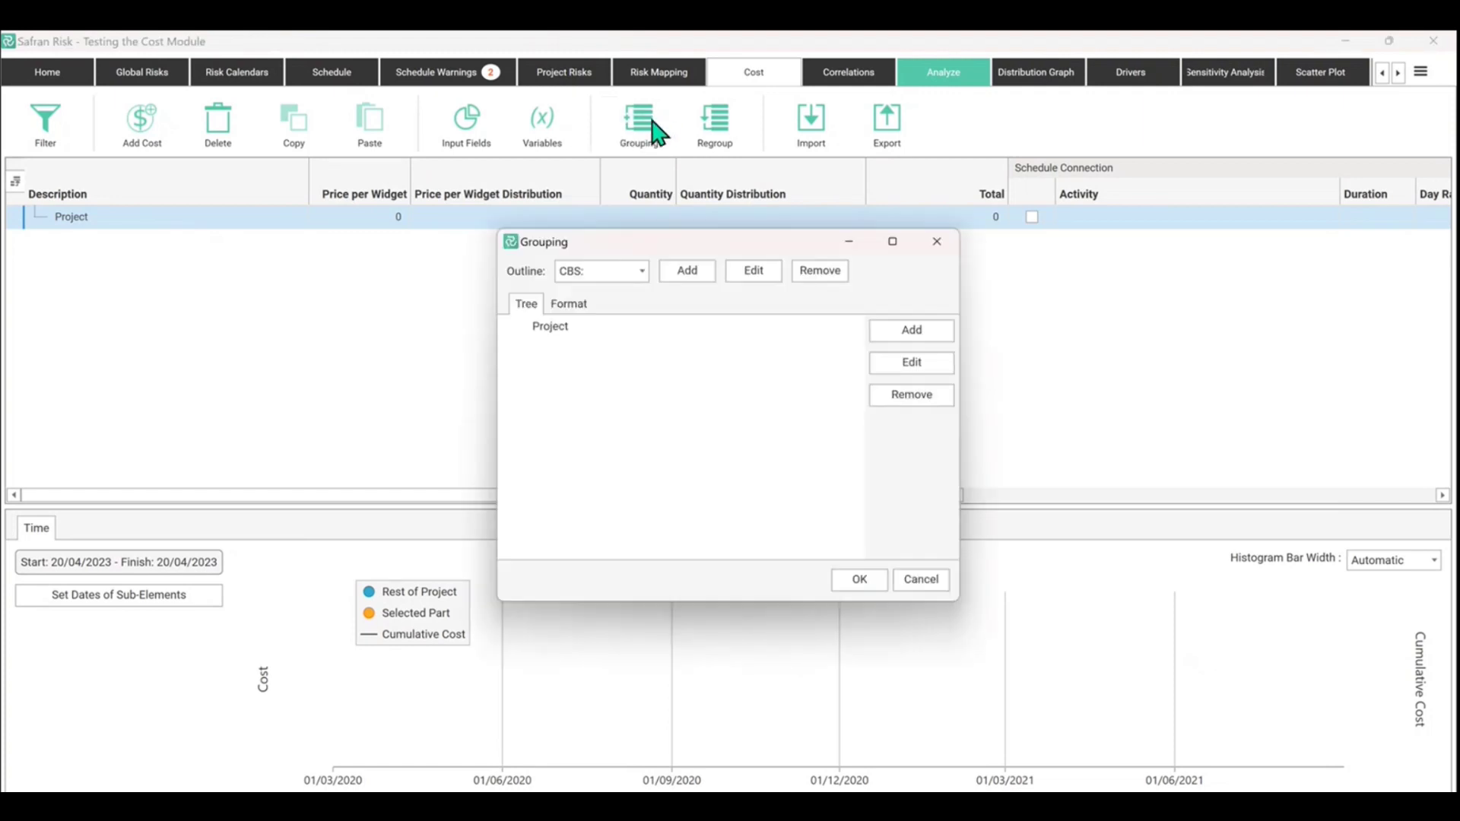
left_click(558, 335)
left_click(557, 338)
left_click(916, 331)
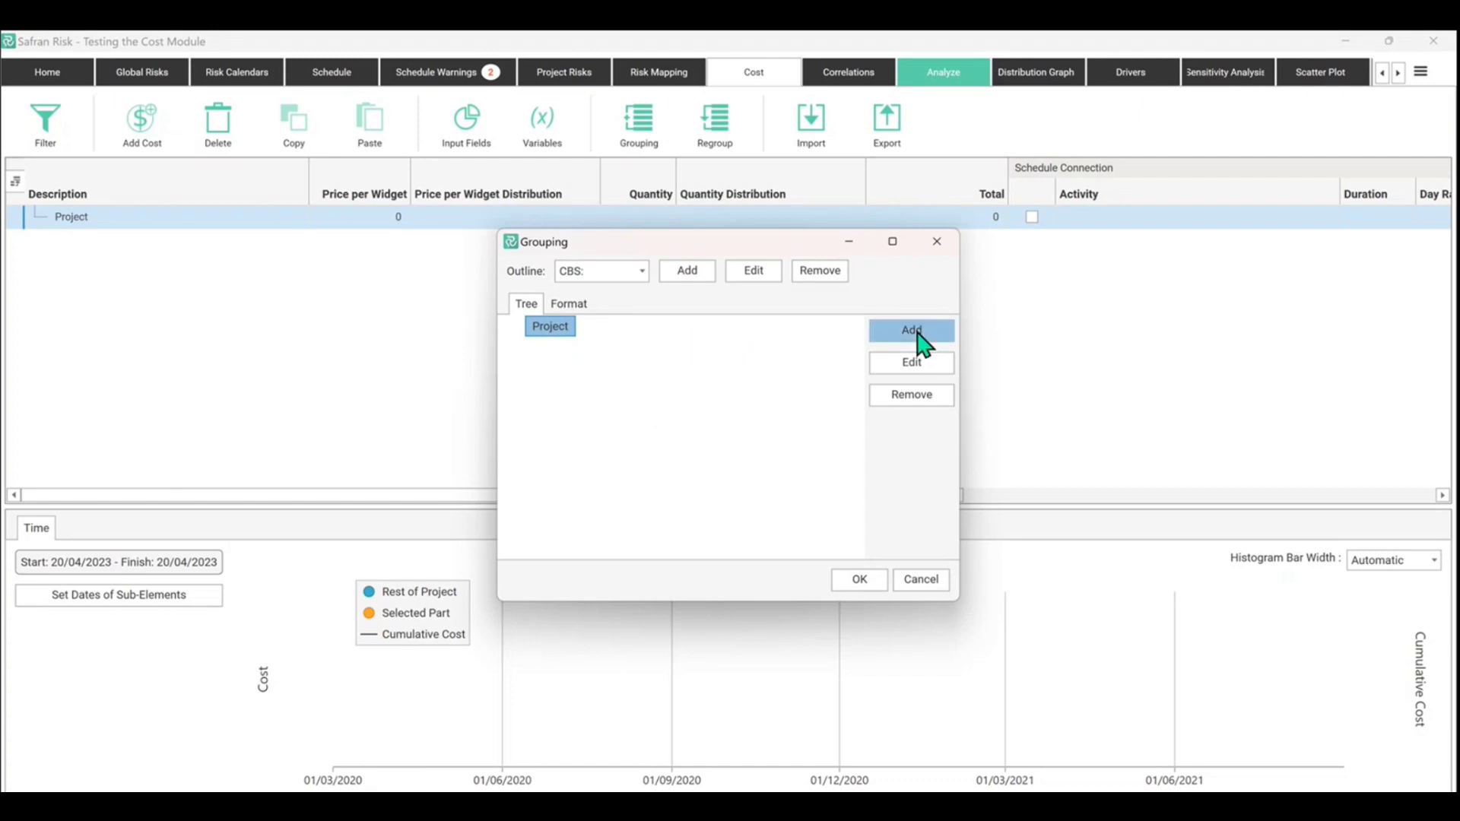
left_click(512, 326)
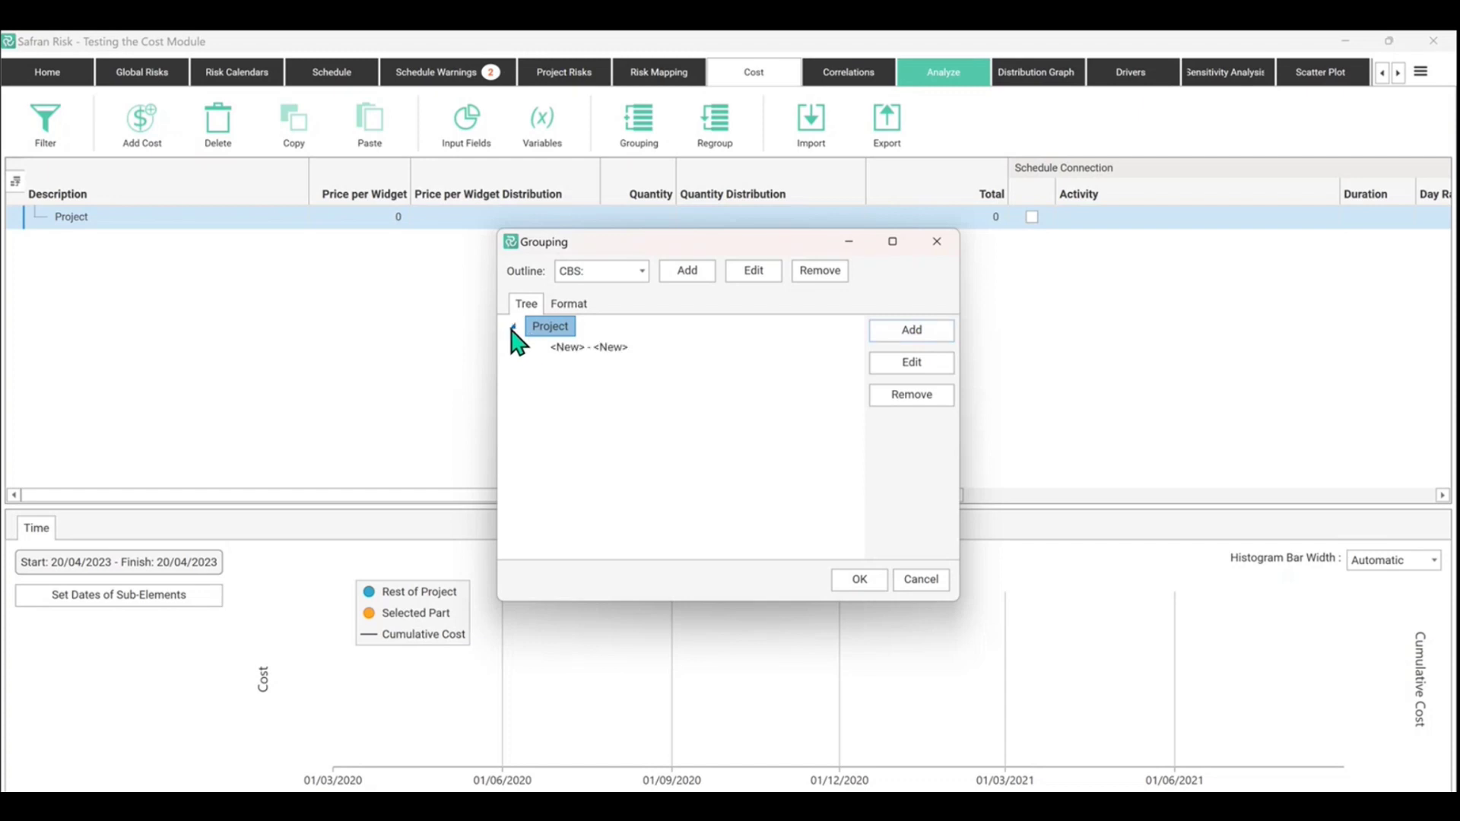
left_click(596, 349)
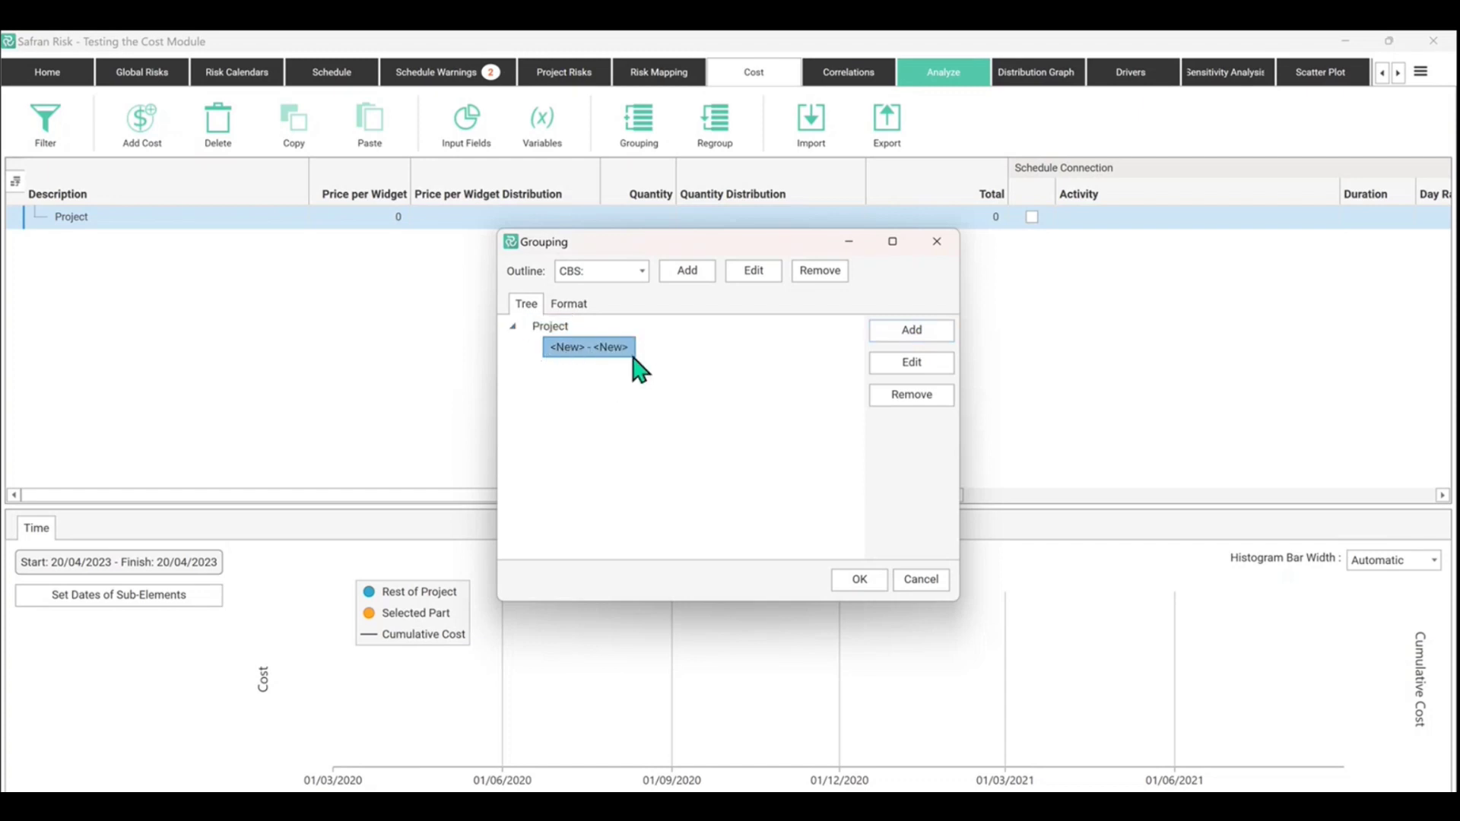
Set the new group's Id and Description both to Labour
double_click(572, 352)
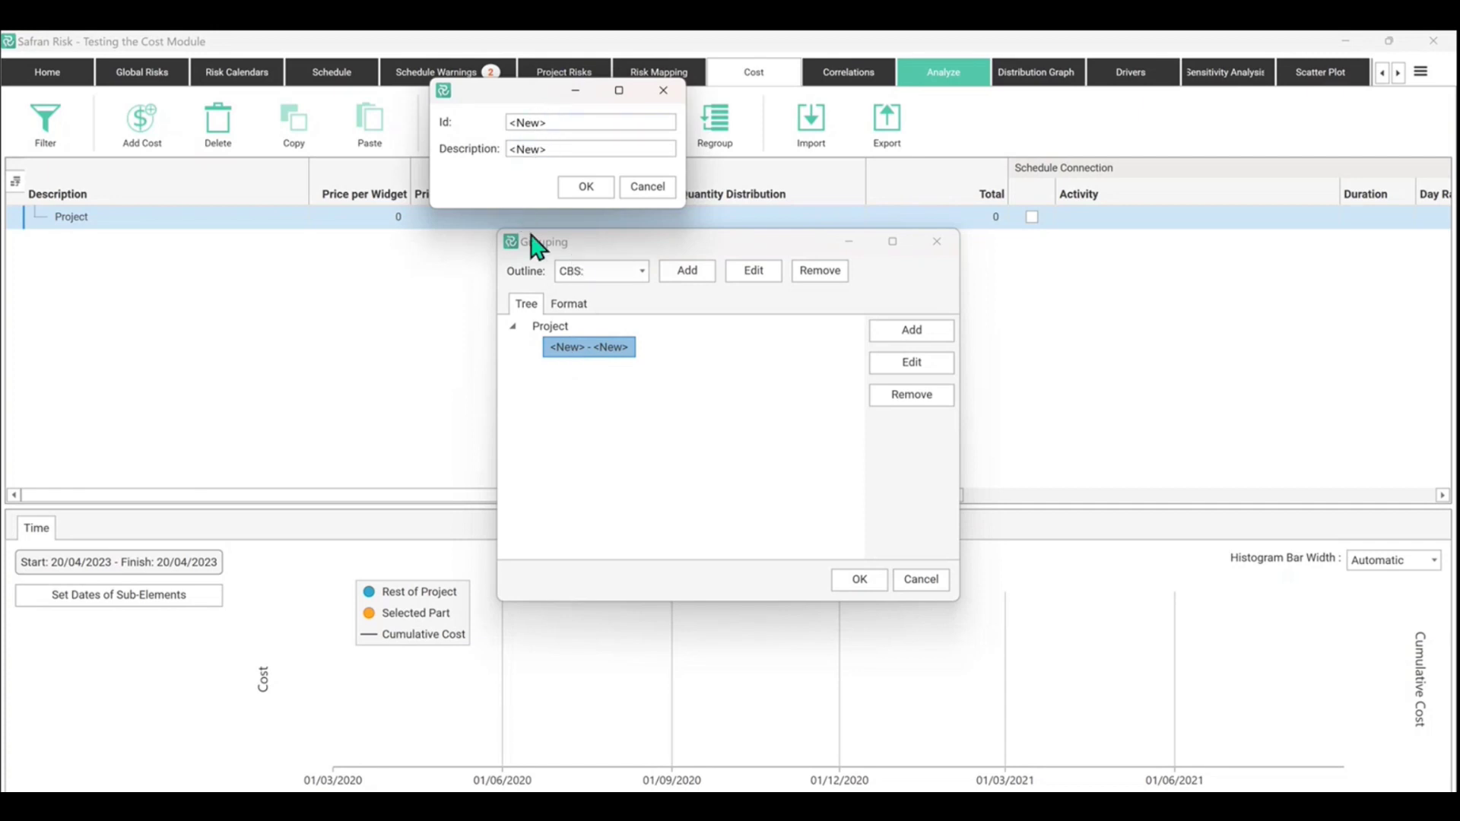
double_click(529, 123)
type("Labour")
double_click(534, 150)
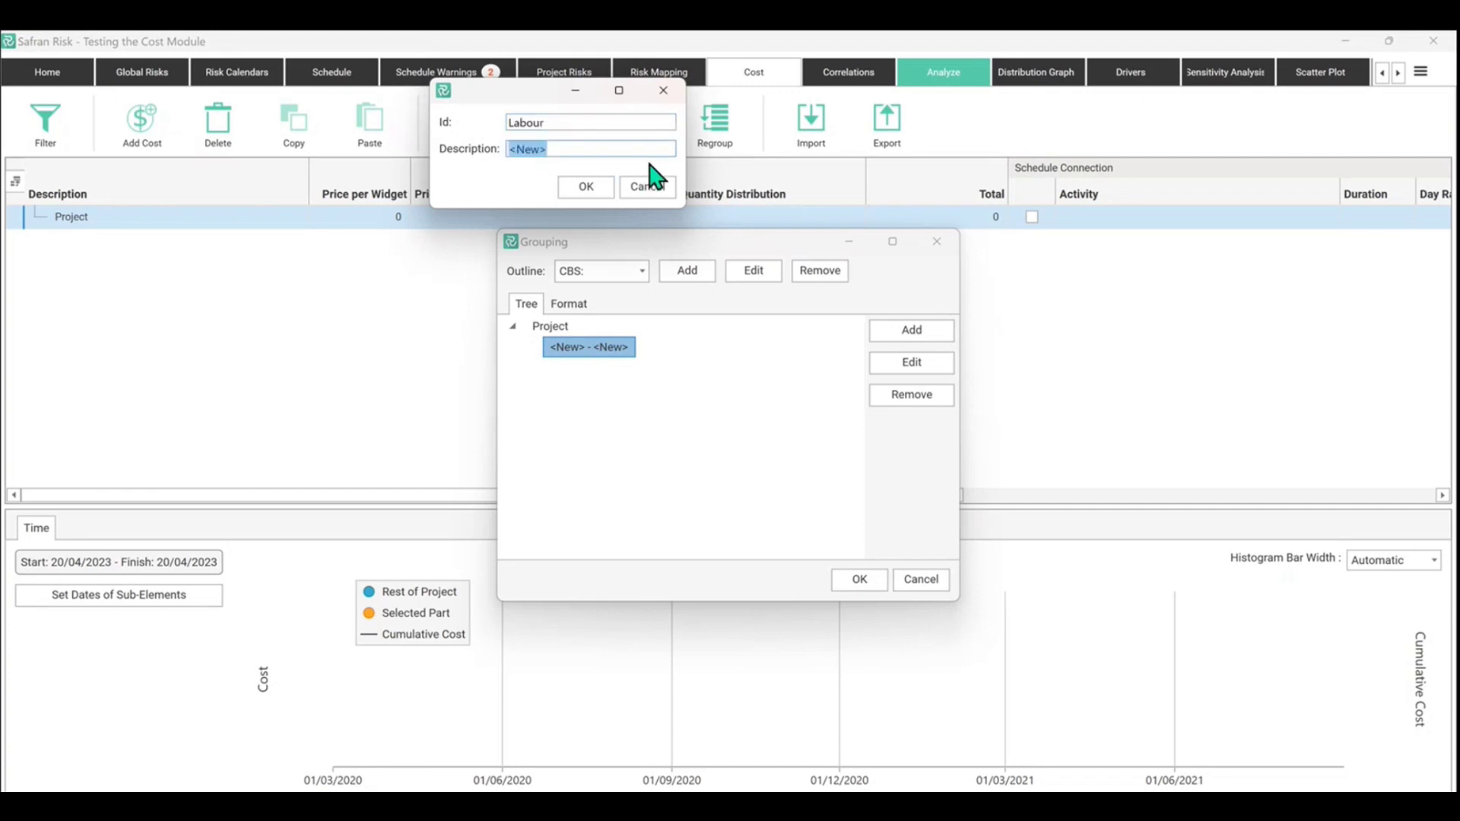
type("Labour")
double_click(536, 120)
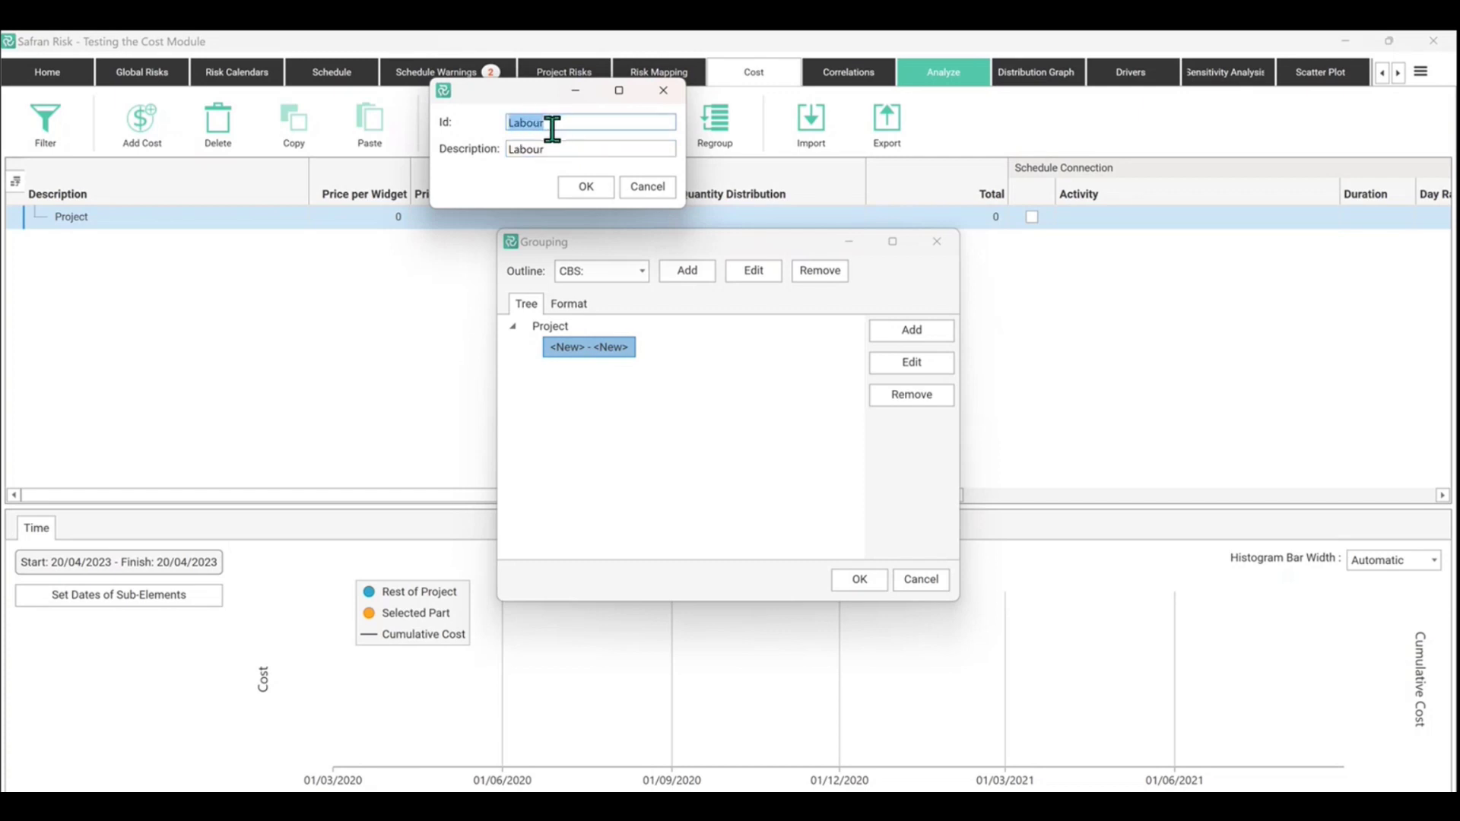
left_click(553, 128)
key("BackSpace")
key("BackSpace")
key("BackSpace")
Confirm the Labour group and add another new group directly under Project
left_click(586, 190)
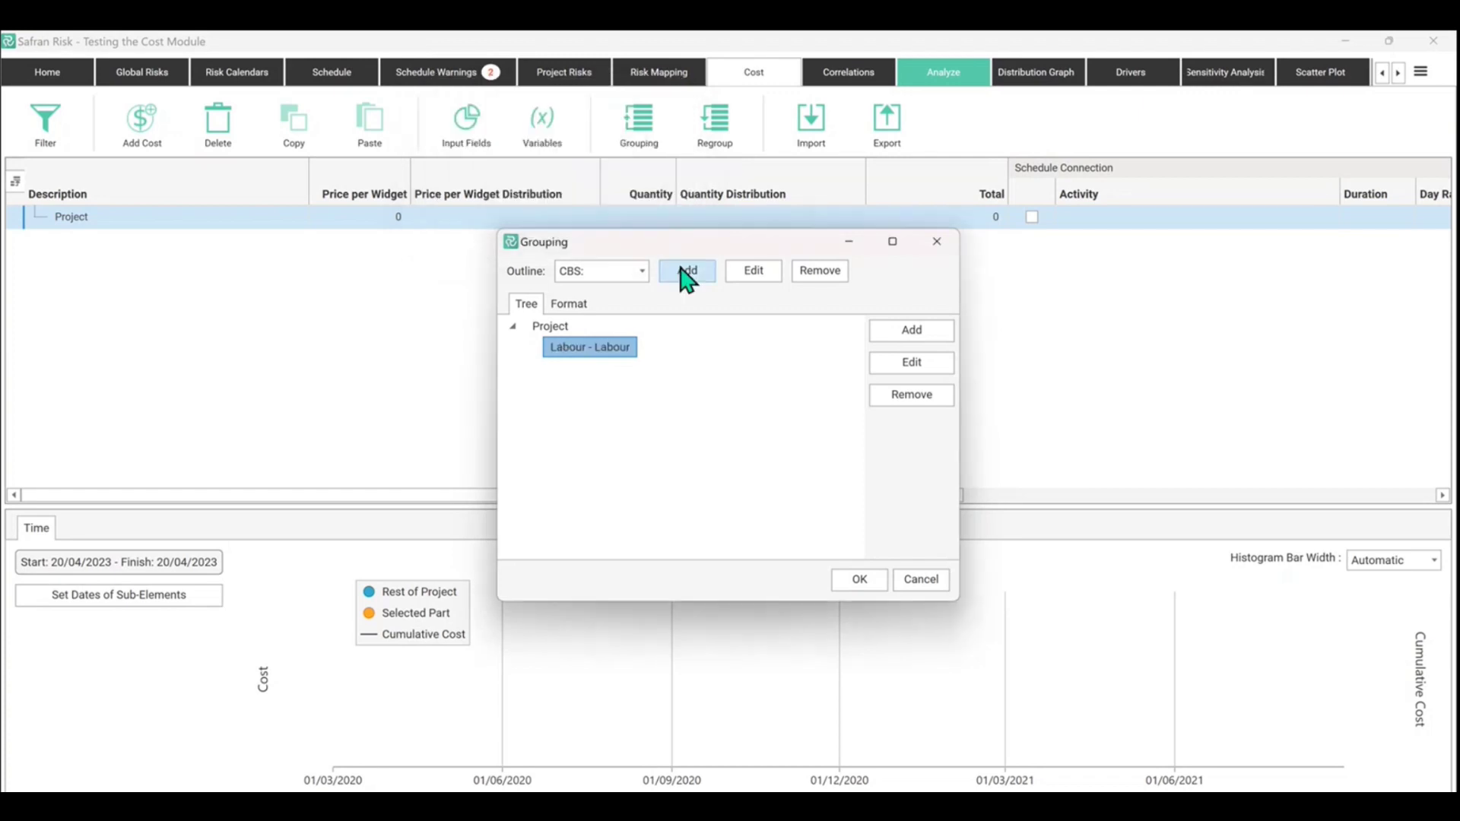
left_click(552, 328)
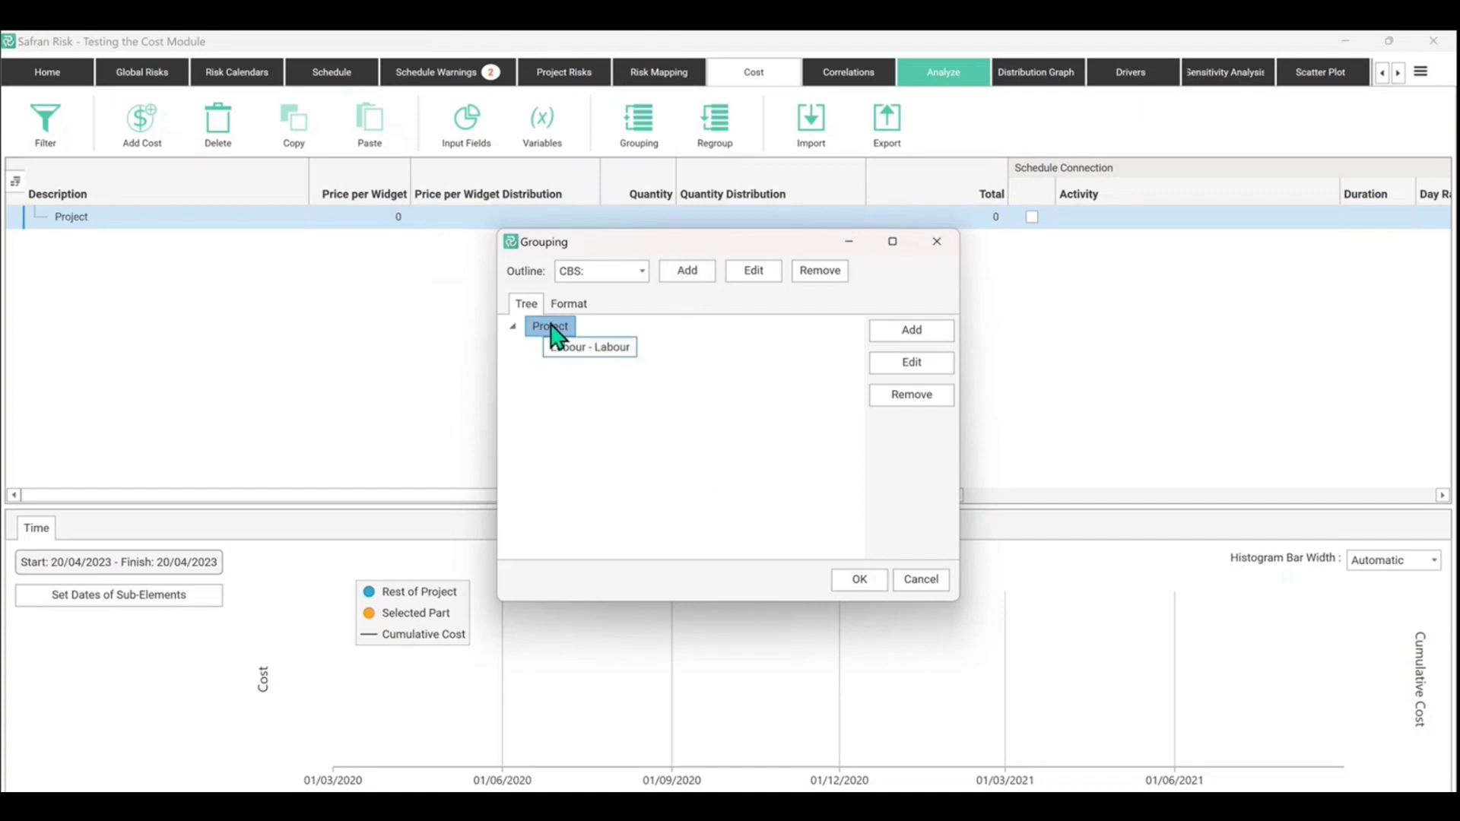
left_click(577, 352)
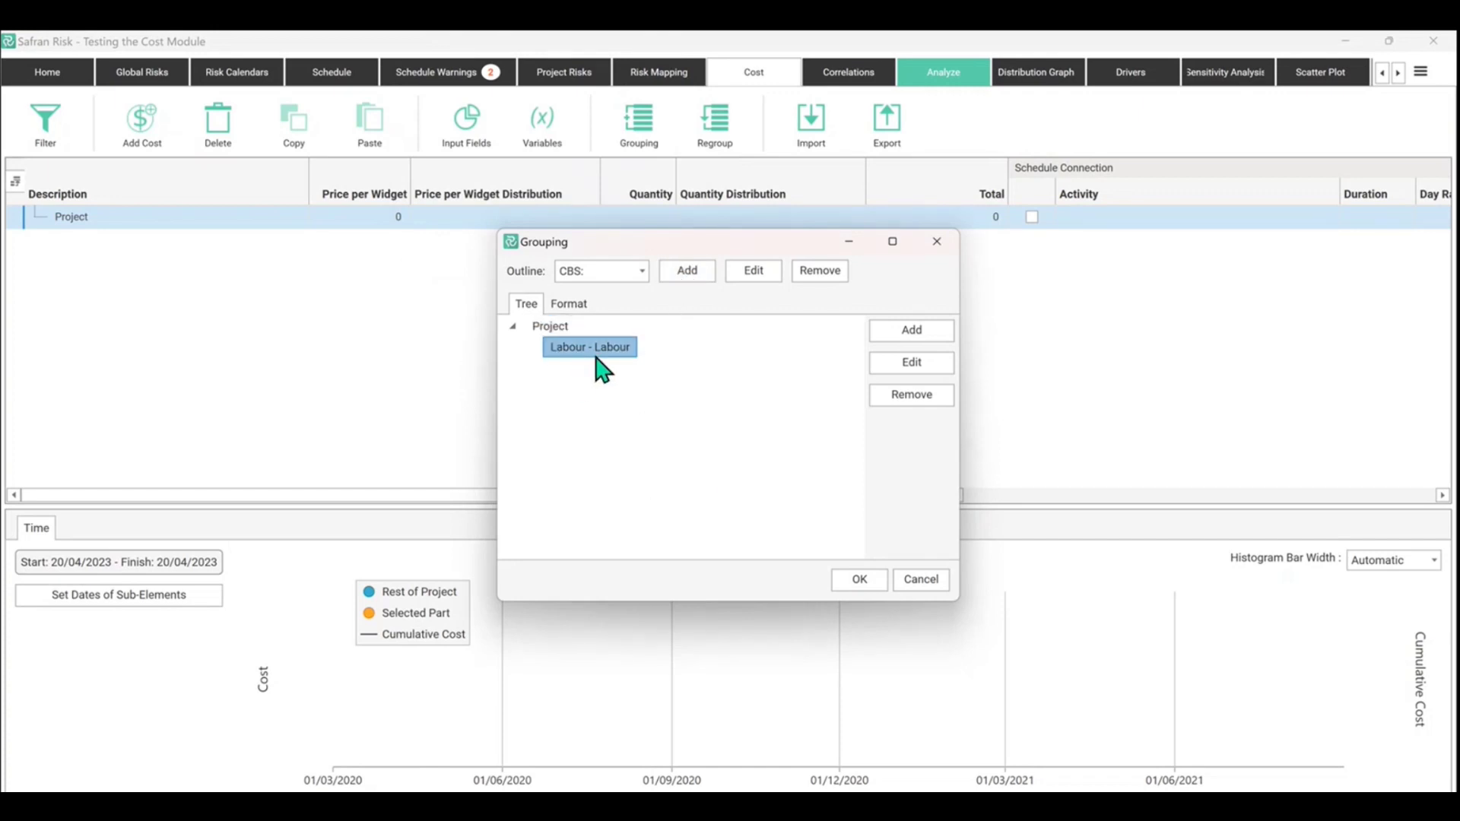
left_click(561, 328)
left_click(574, 351)
left_click(911, 335)
left_click(530, 346)
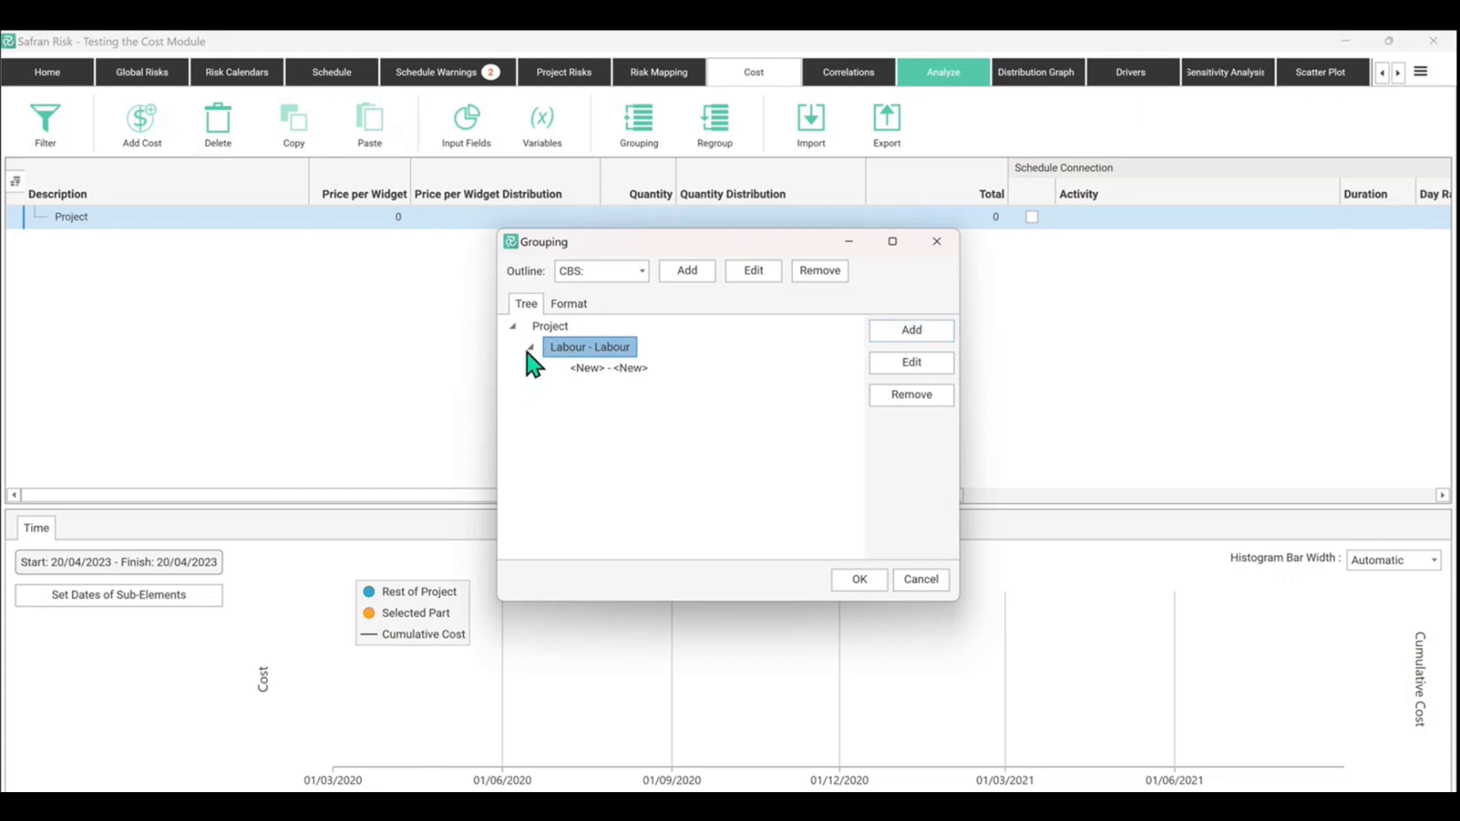
left_click(606, 371)
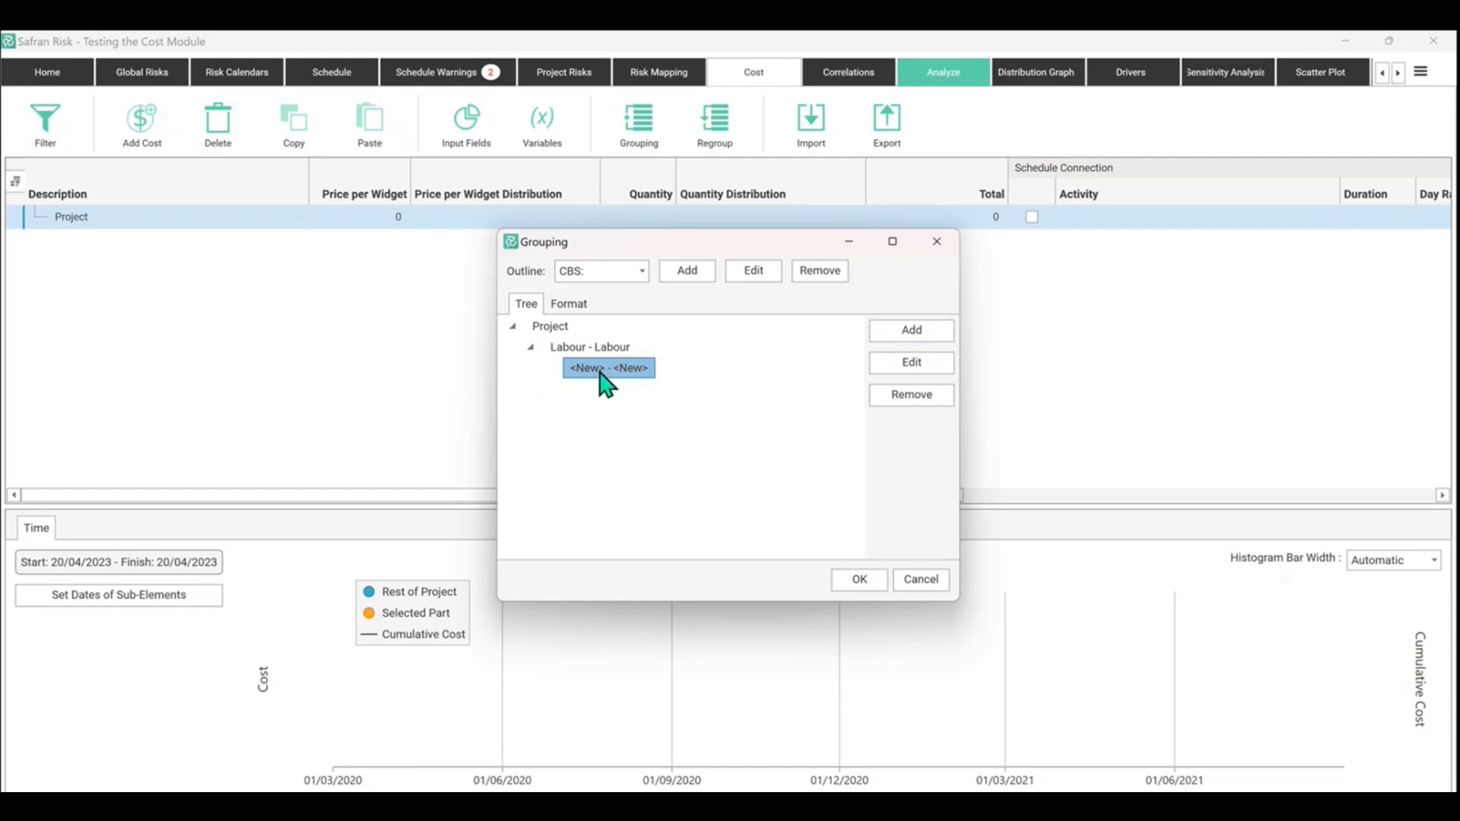
left_click_drag(606, 371, 548, 327)
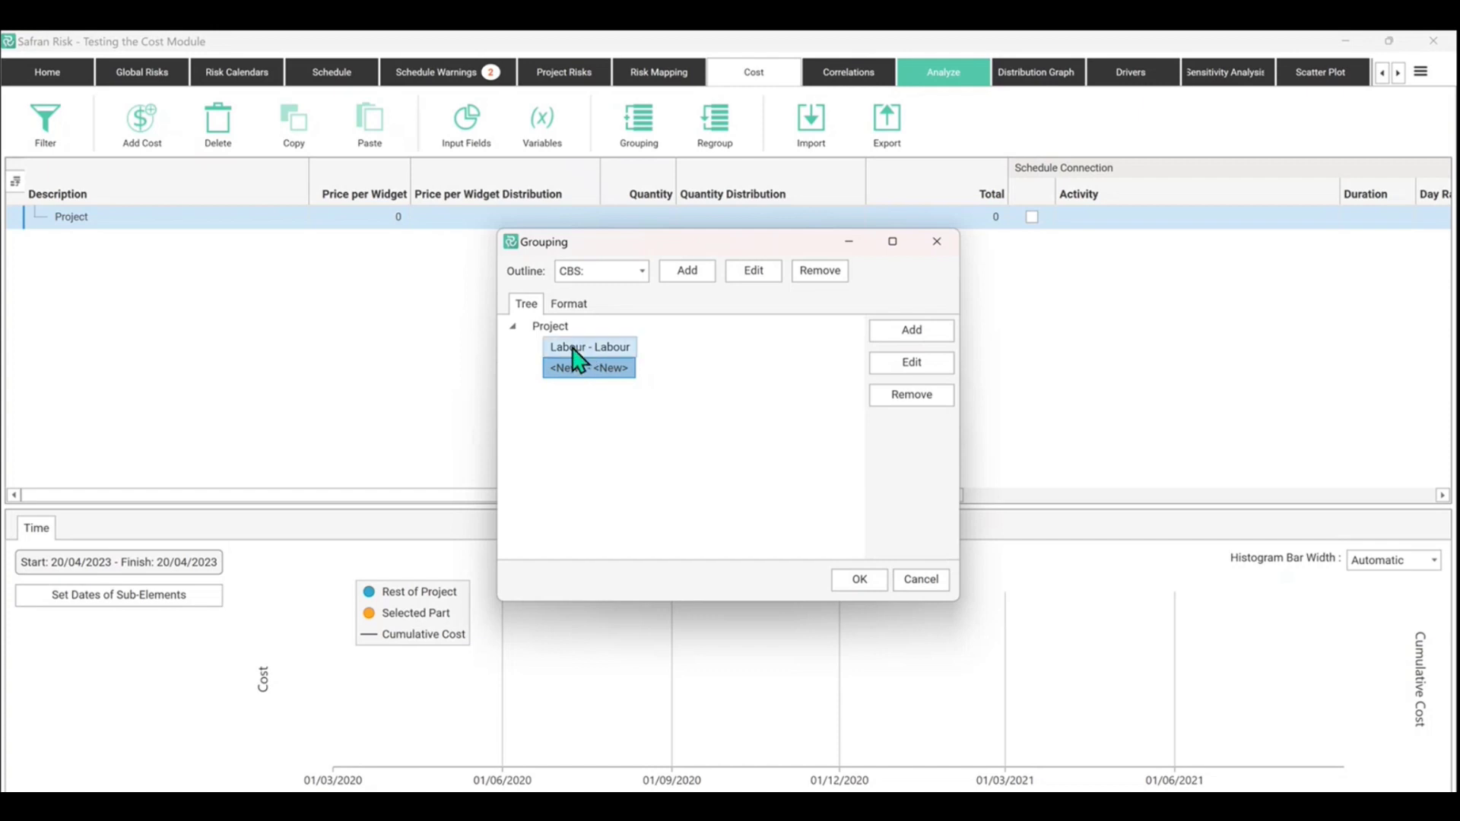
Set the new group's Id and Description to Plant
double_click(580, 372)
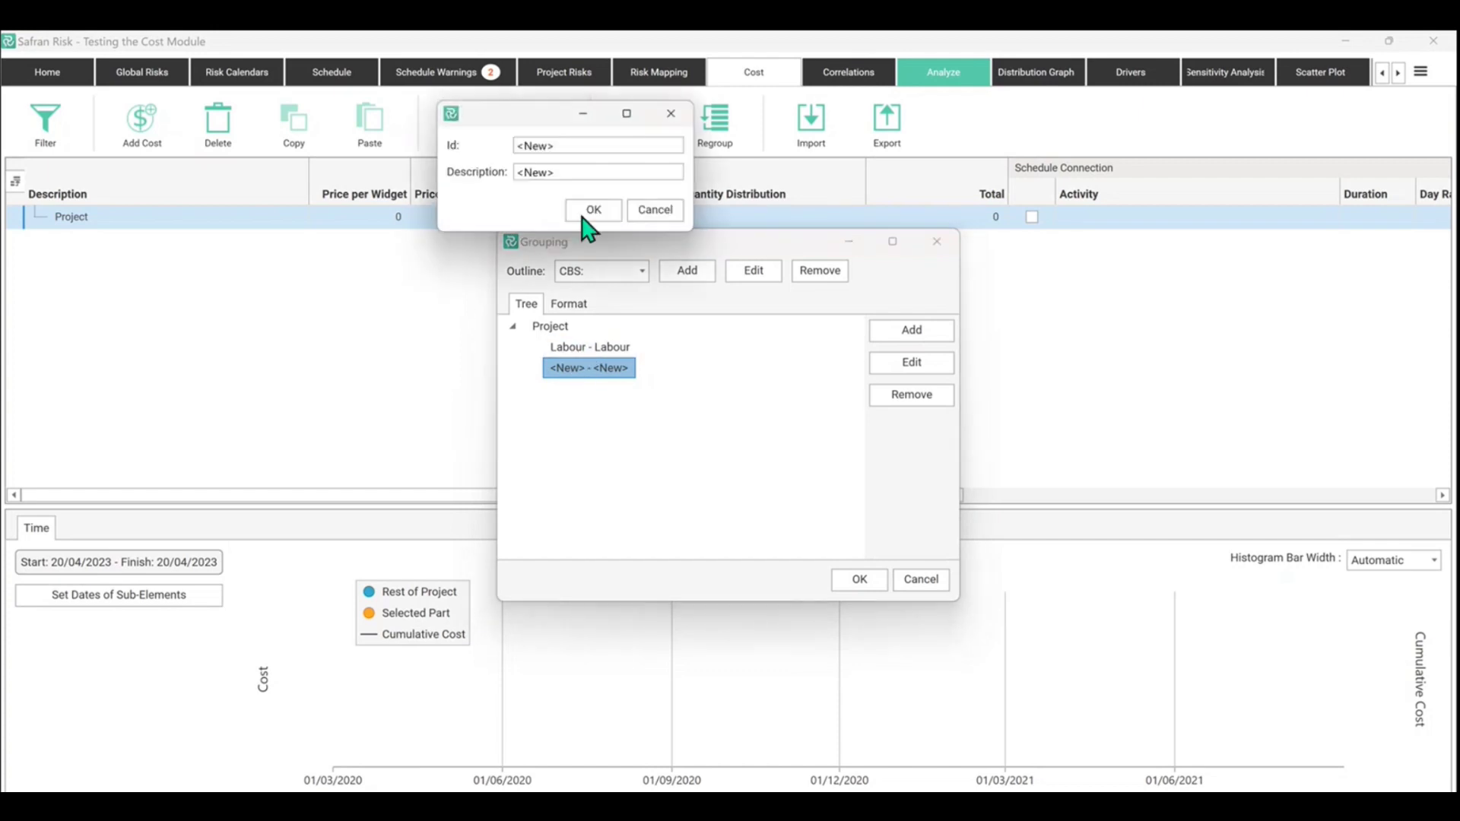
double_click(562, 144)
type("Pla")
double_click(532, 173)
type("PLant")
left_click(527, 171)
key("BackSpace")
type("l")
left_click(595, 206)
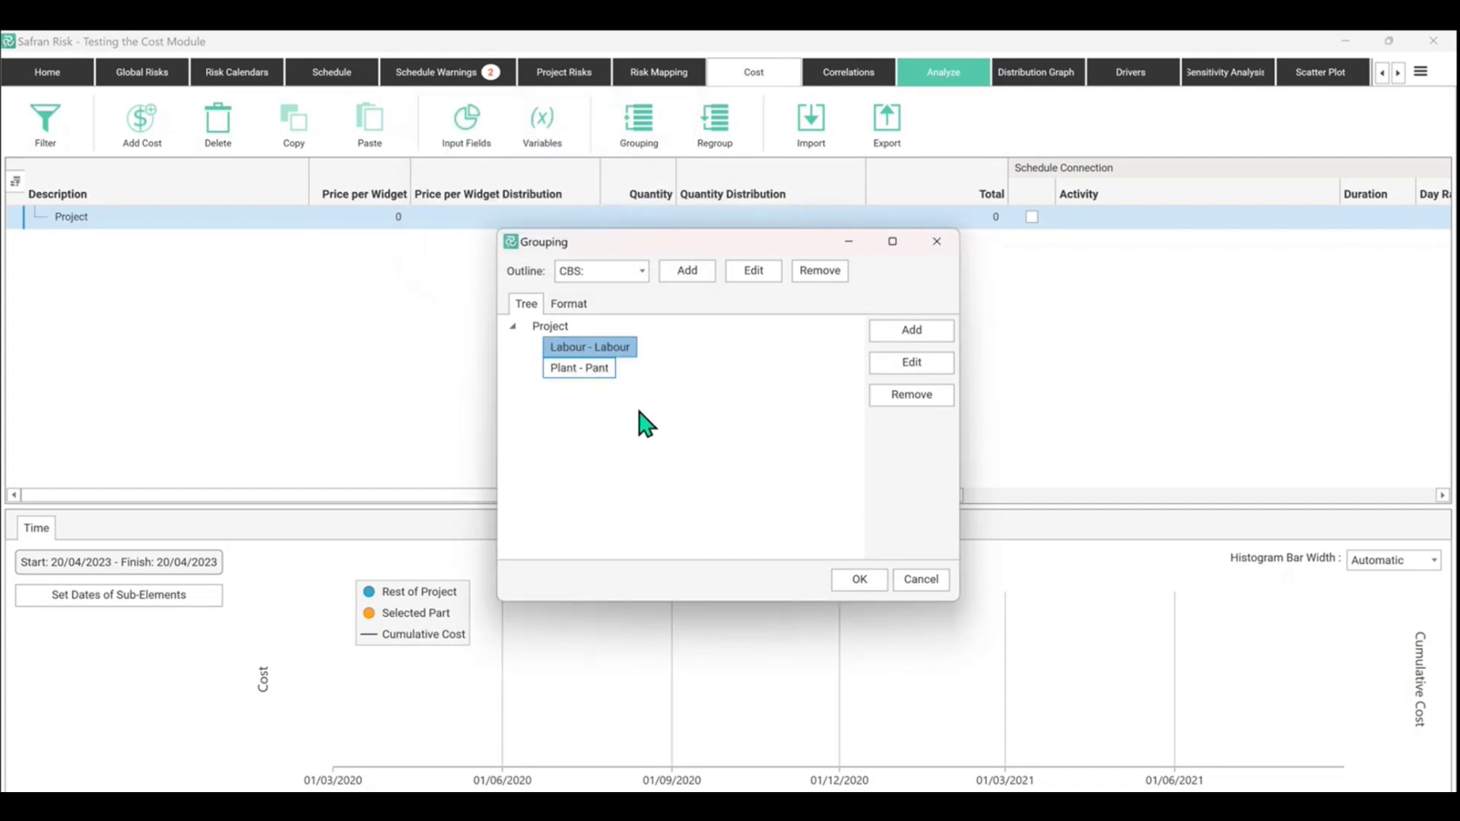
Correct the misspelled Plant description so it reads 'Plant'
double_click(596, 369)
double_click(547, 195)
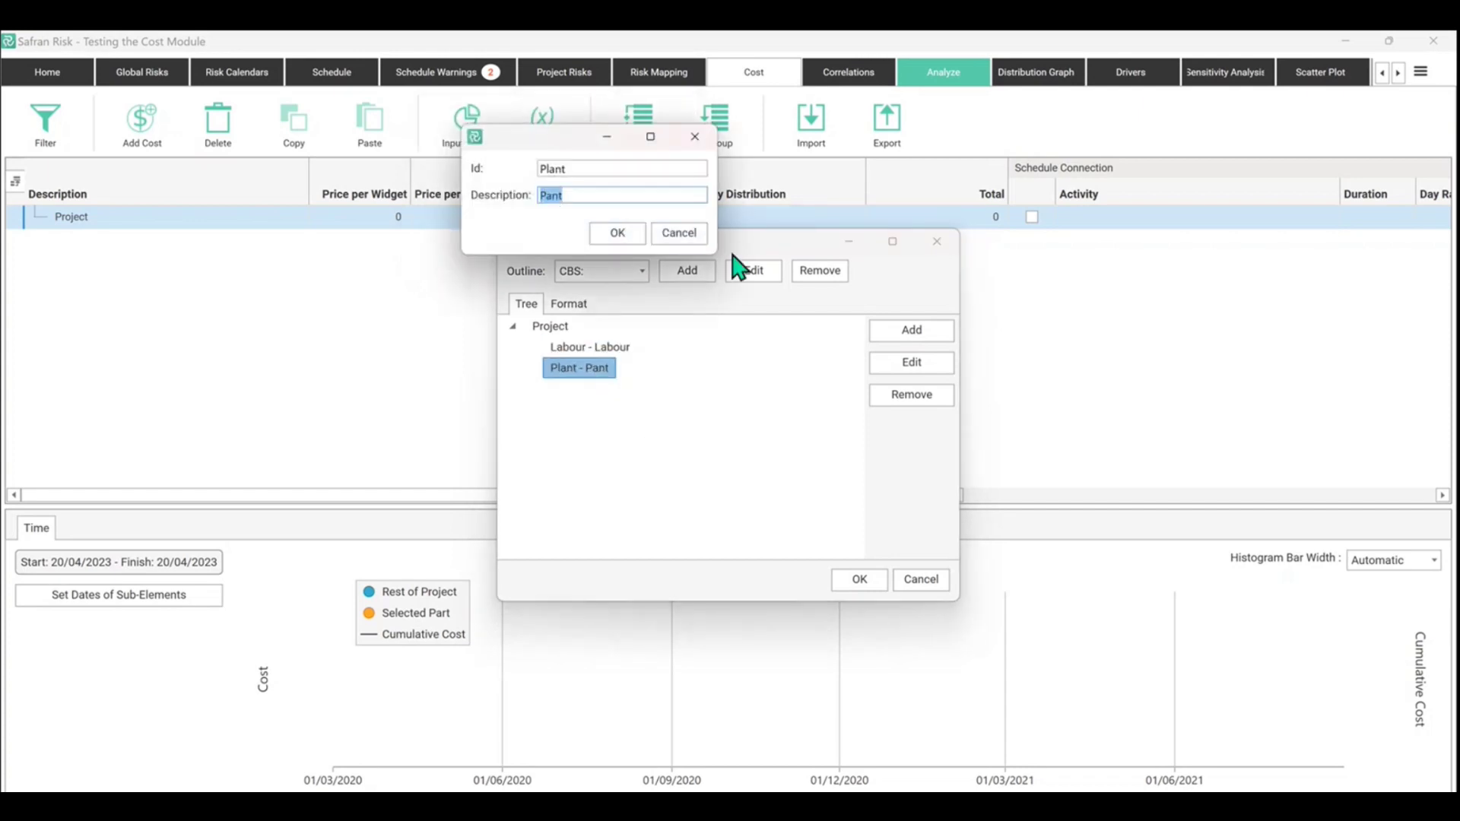
key("Home")
type("l")
key("Return")
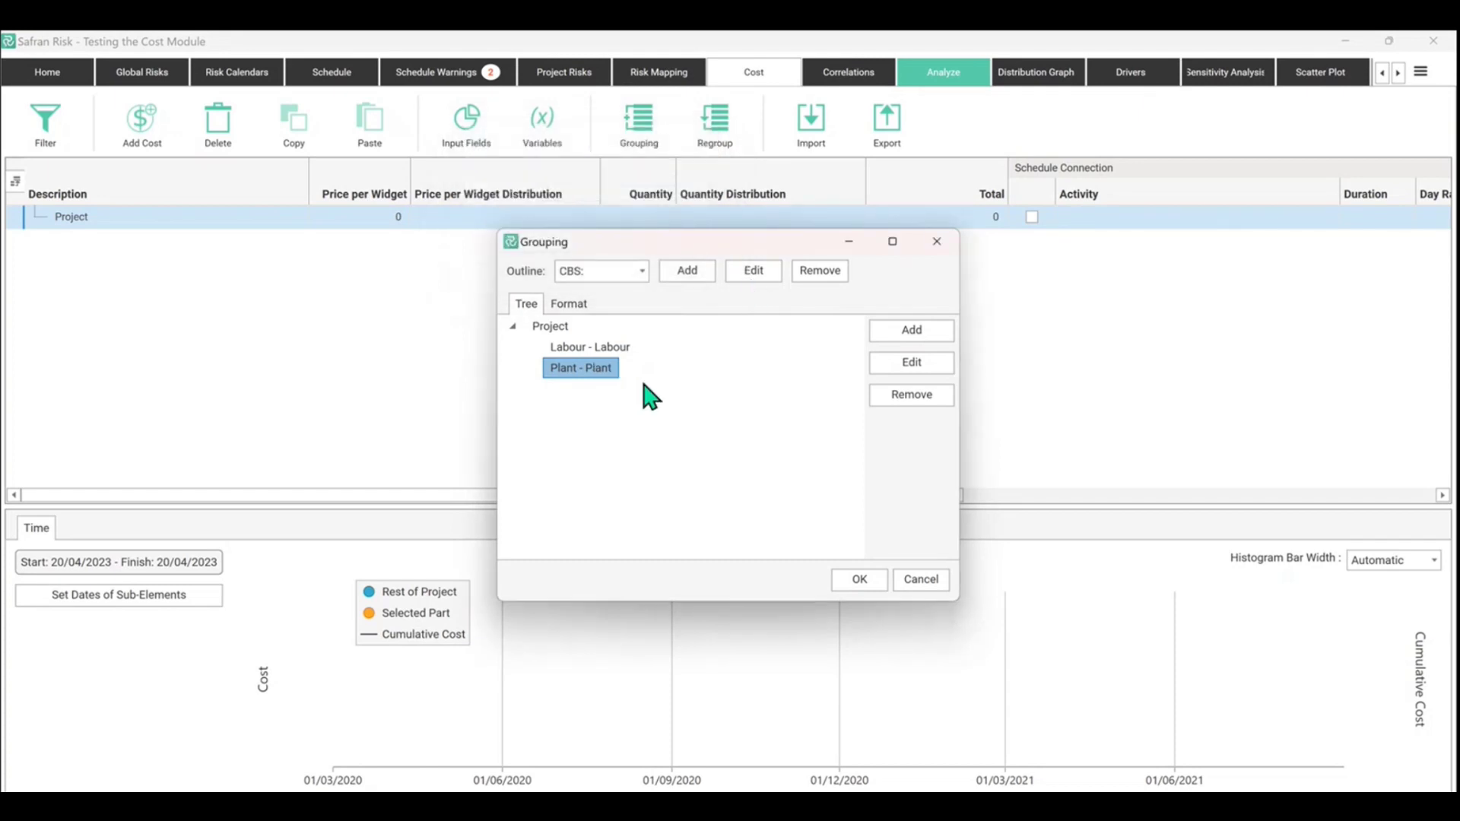
left_click(550, 327)
Add a third group under Project with Id and Description Materials
left_click(912, 330)
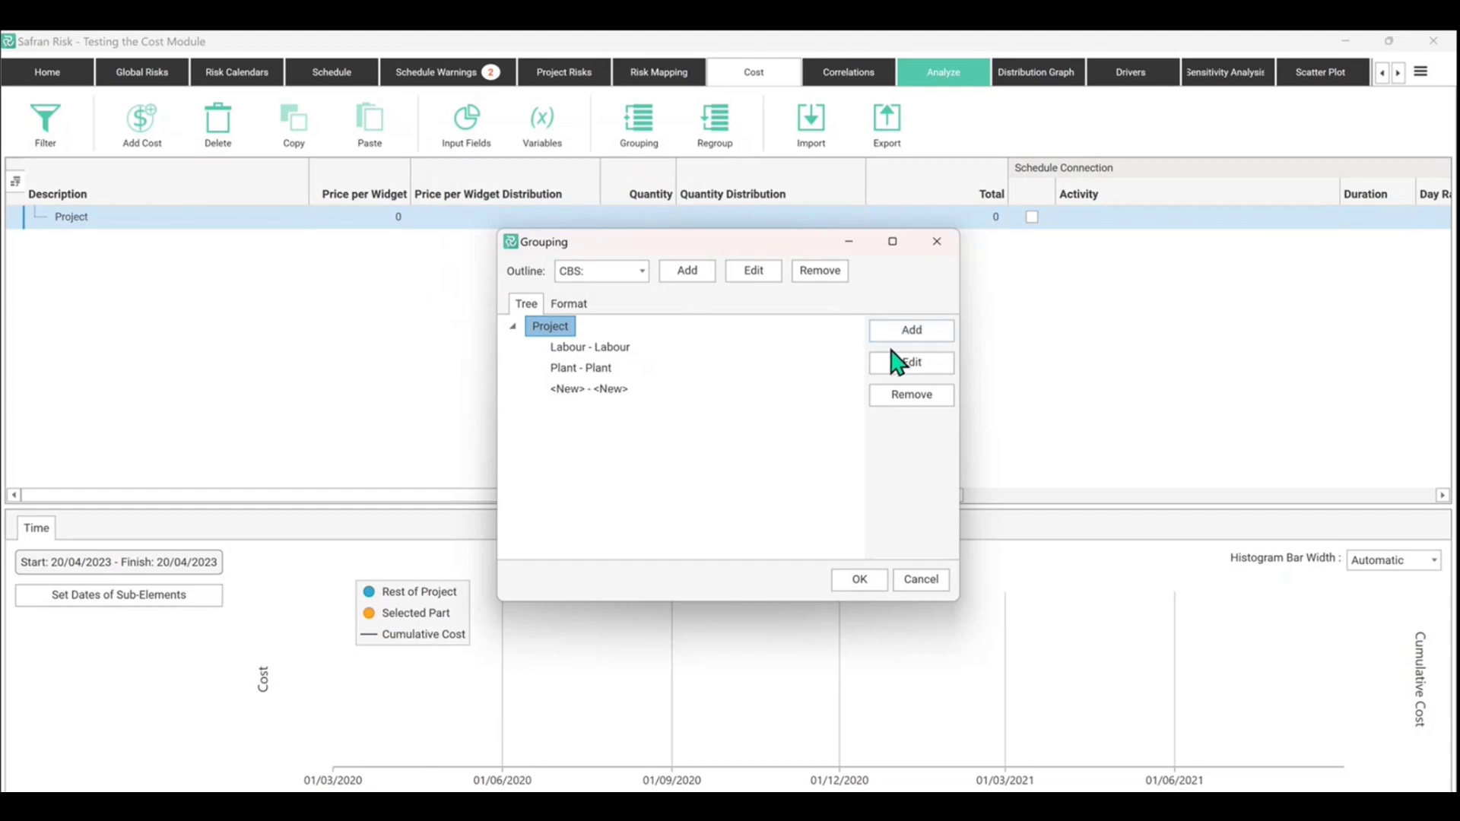
double_click(597, 391)
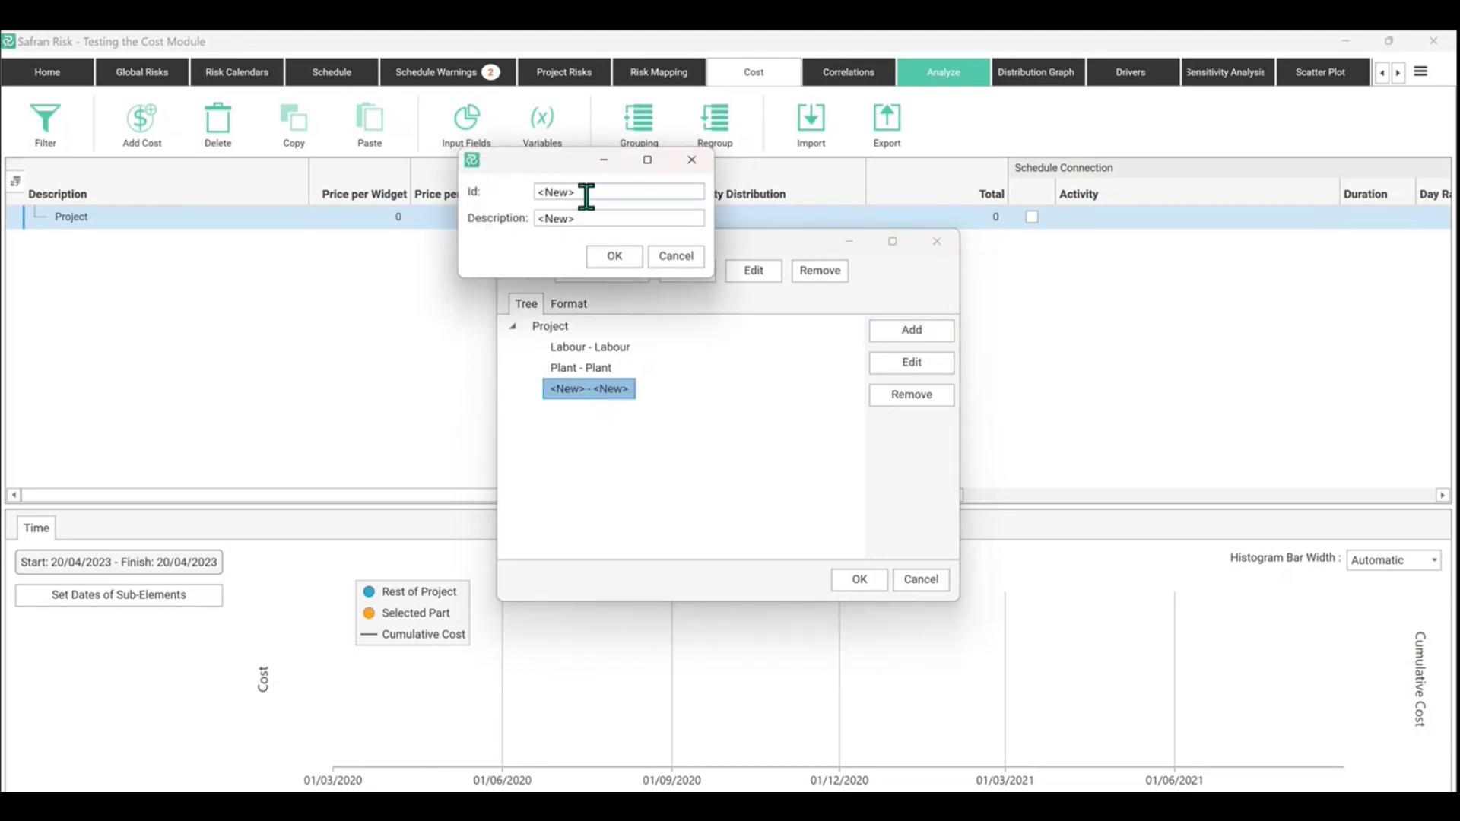
double_click(586, 192)
type("Materials")
double_click(547, 219)
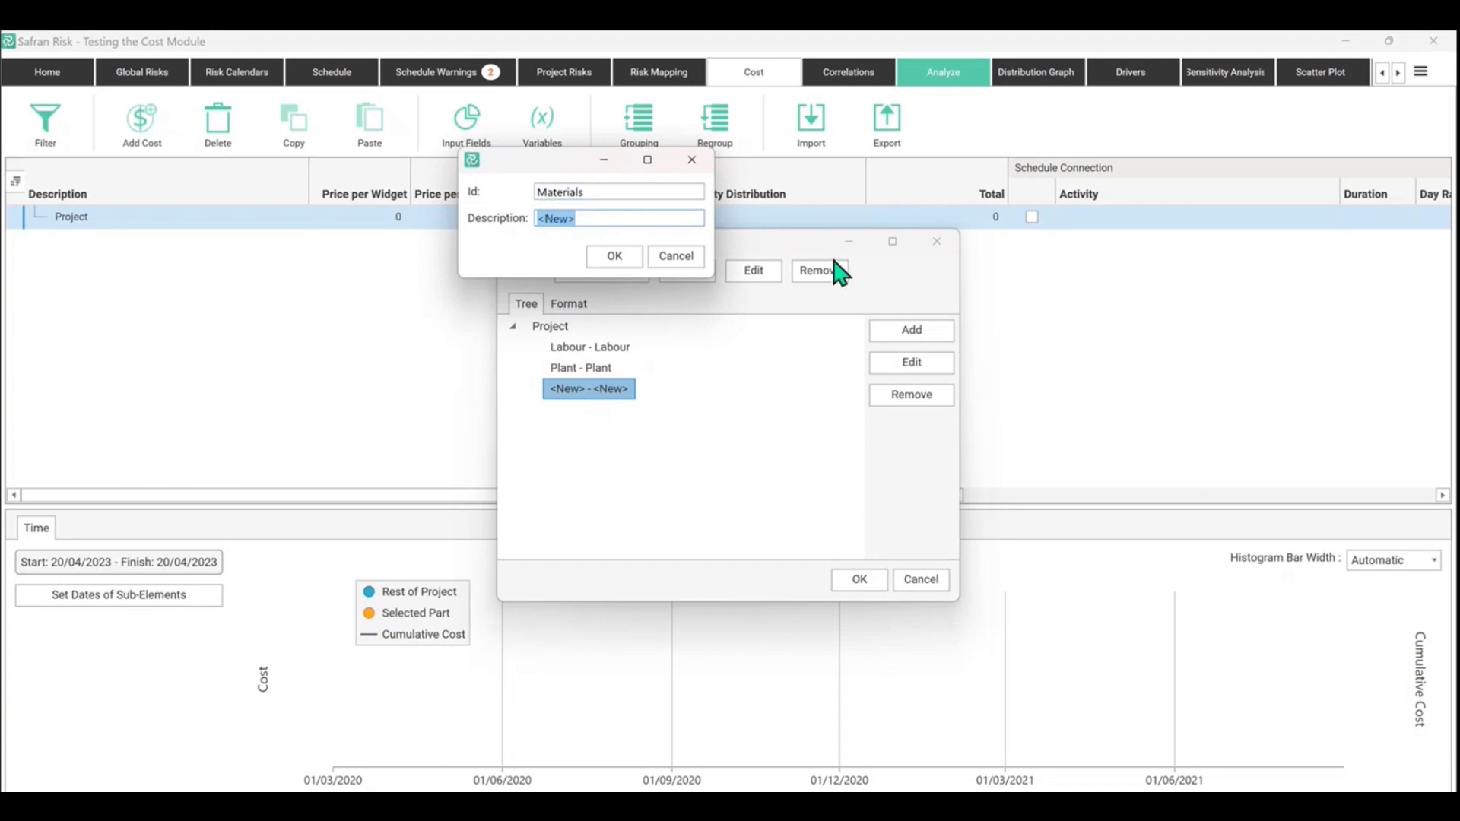
type("Materials")
left_click(630, 262)
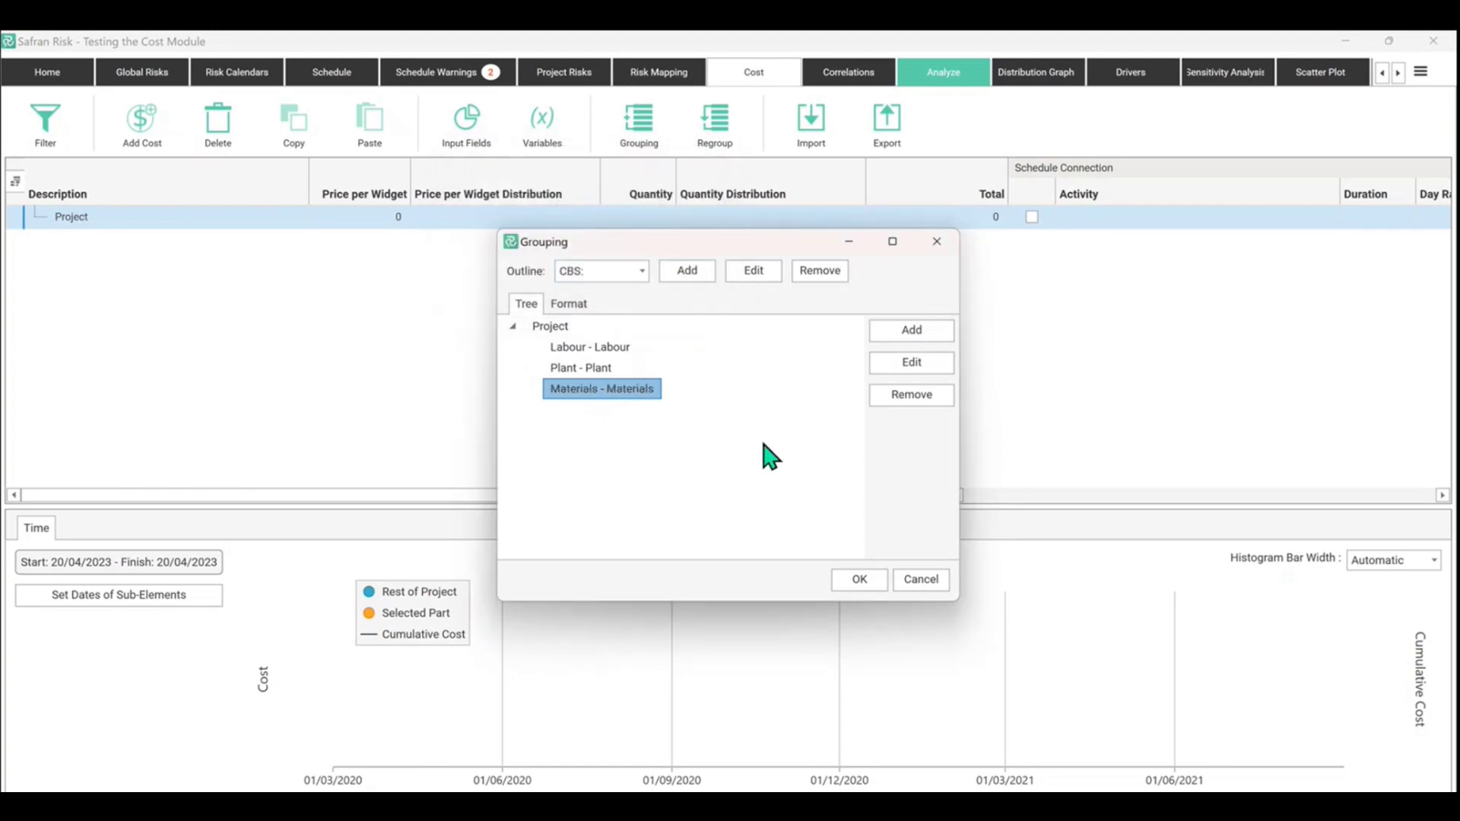
left_click(593, 349)
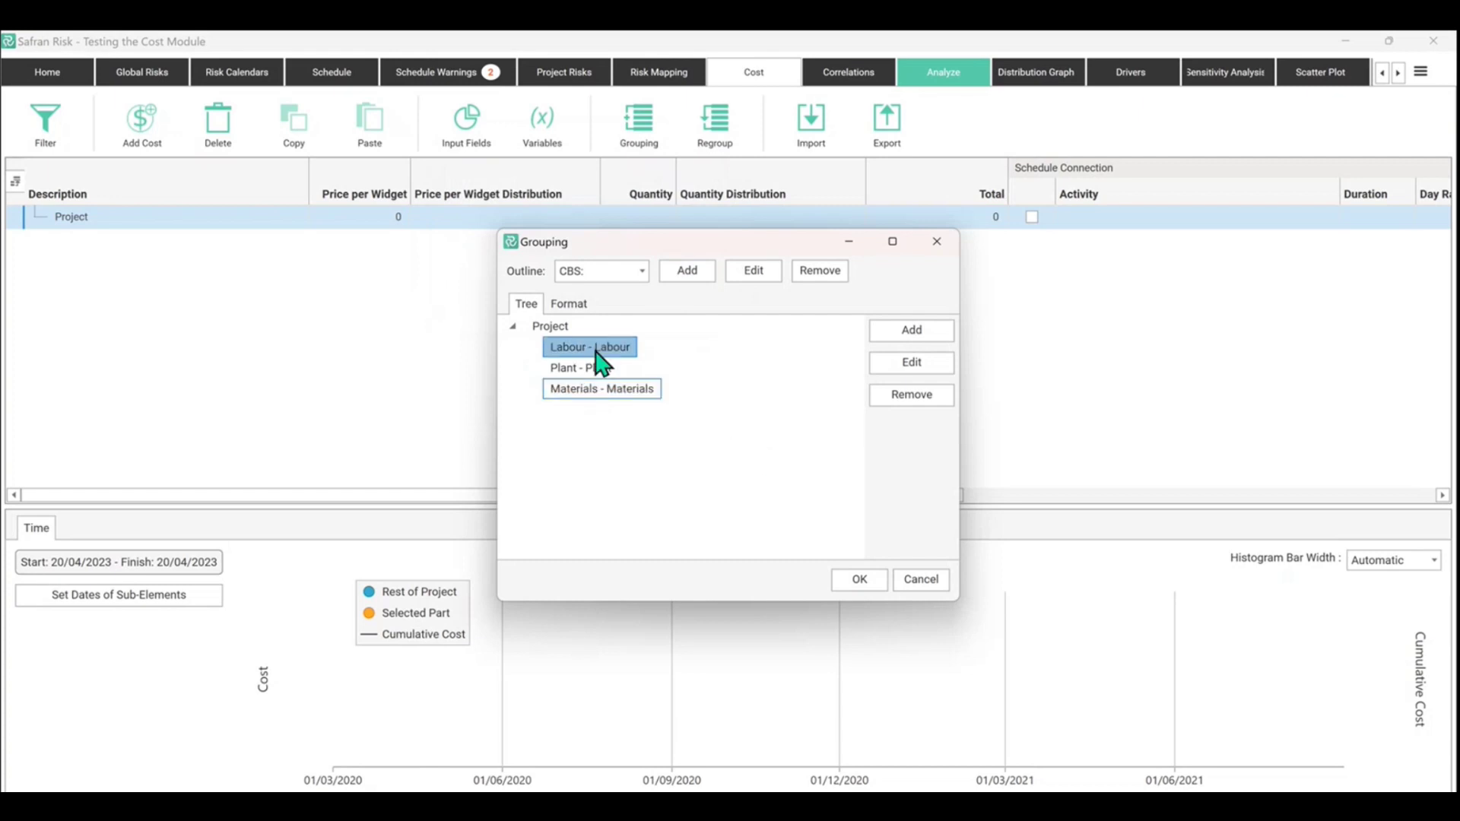
left_click(587, 389)
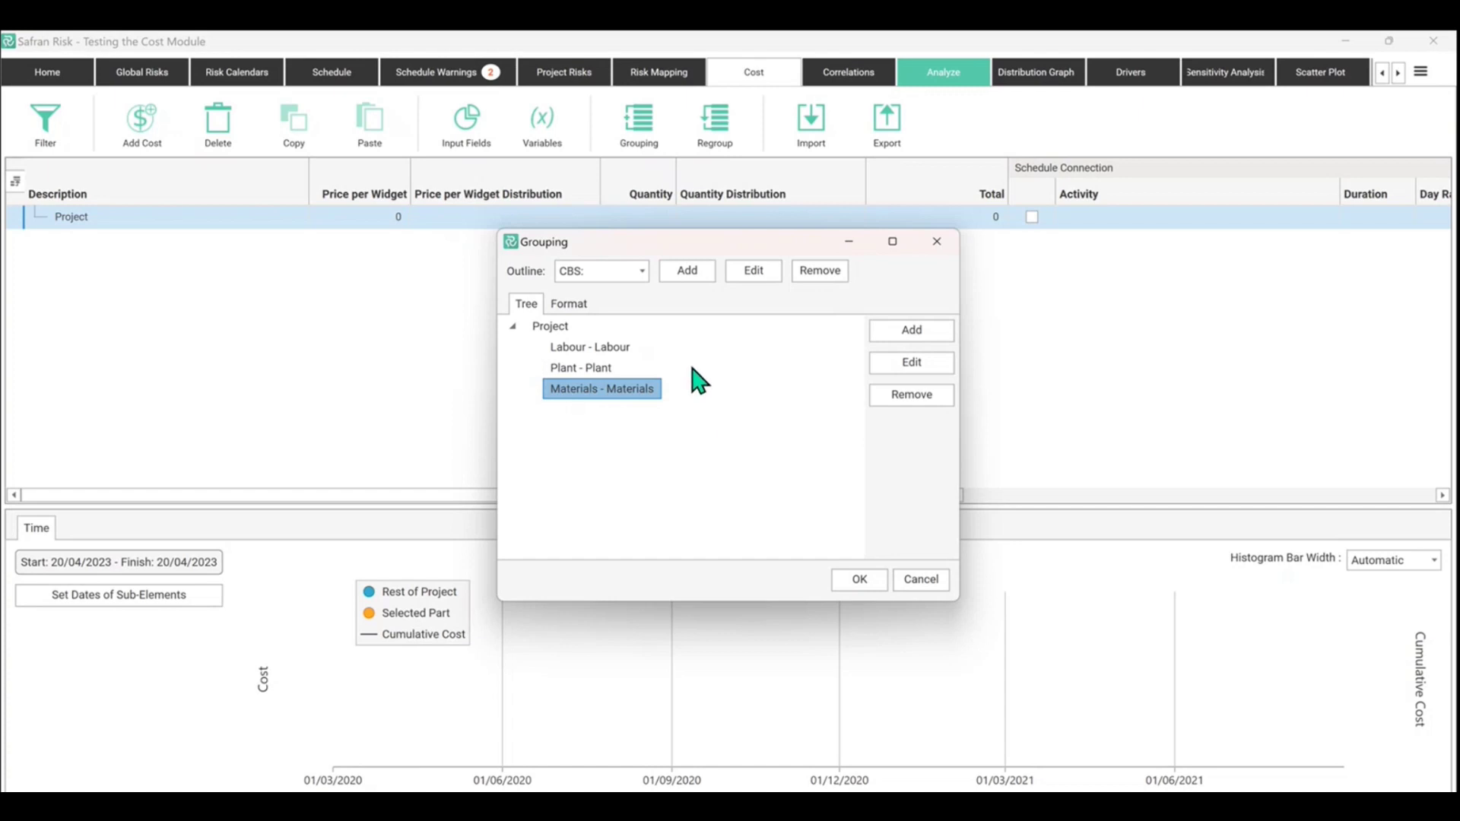
Add a top-level group above Project with Id ProjectA and description Project A
left_click(552, 328)
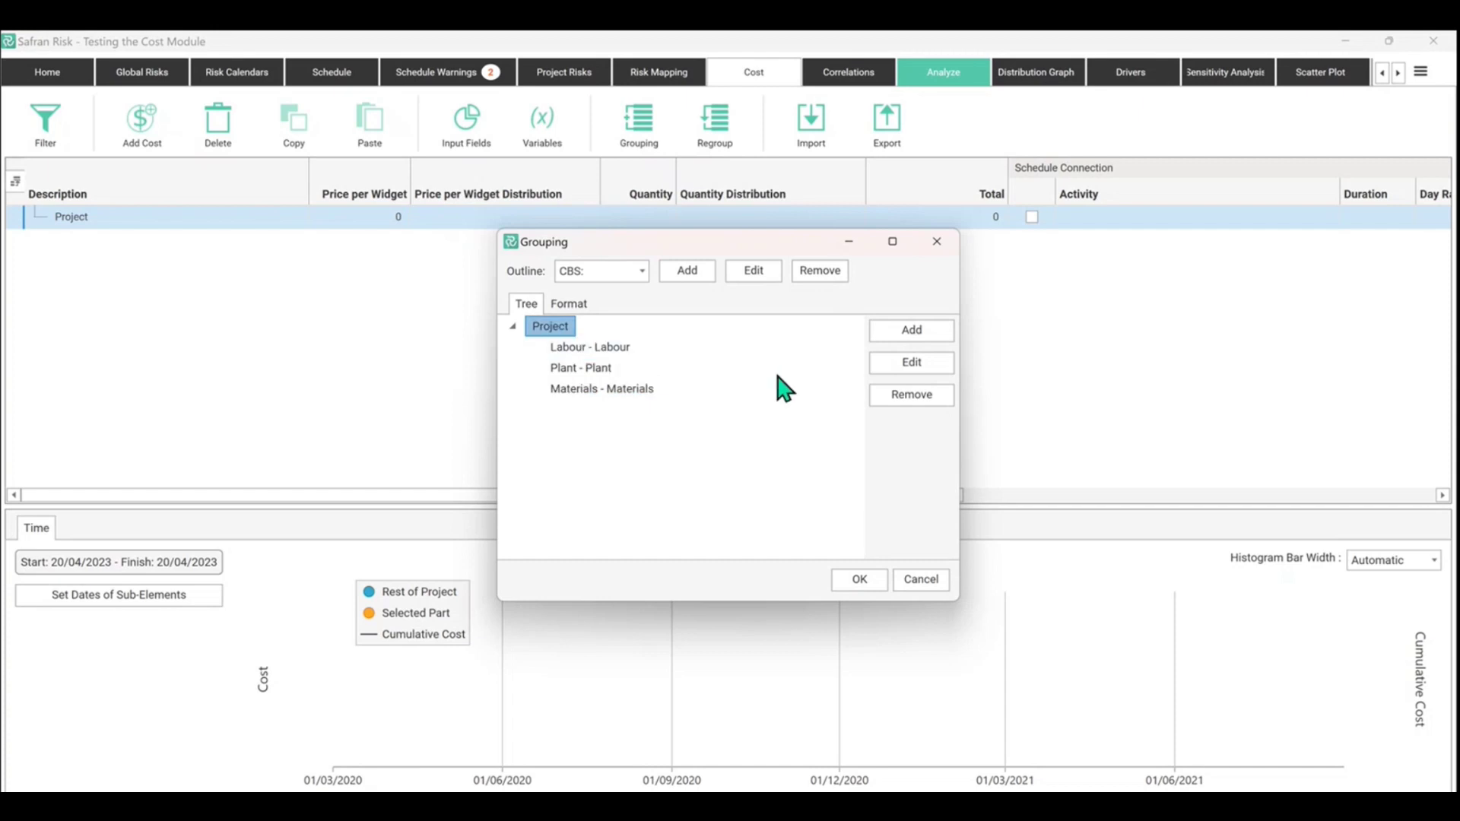
left_click(912, 330)
left_click(587, 411)
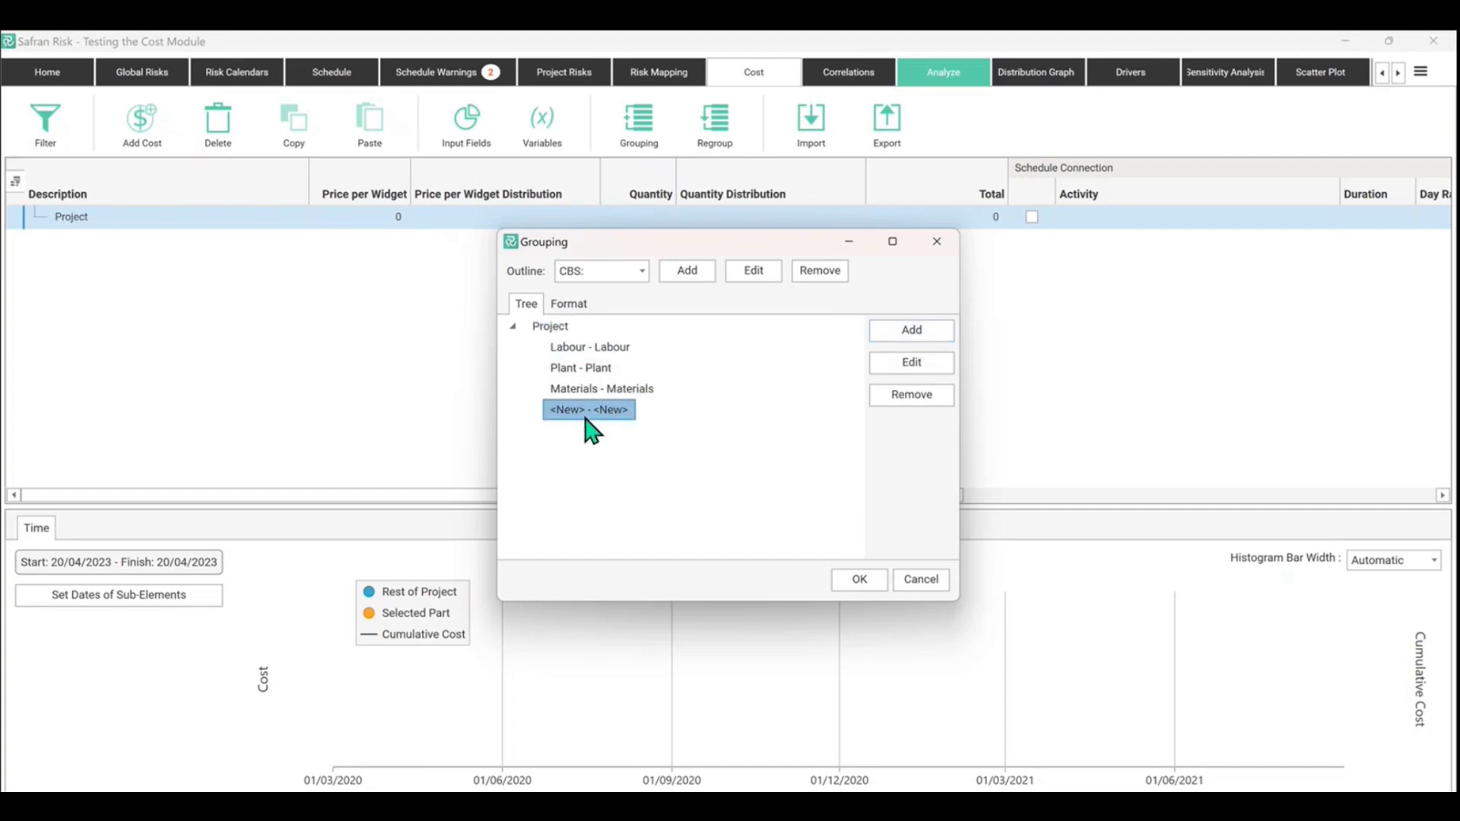
left_click_drag(585, 418, 538, 318)
left_click_drag(538, 318, 539, 319)
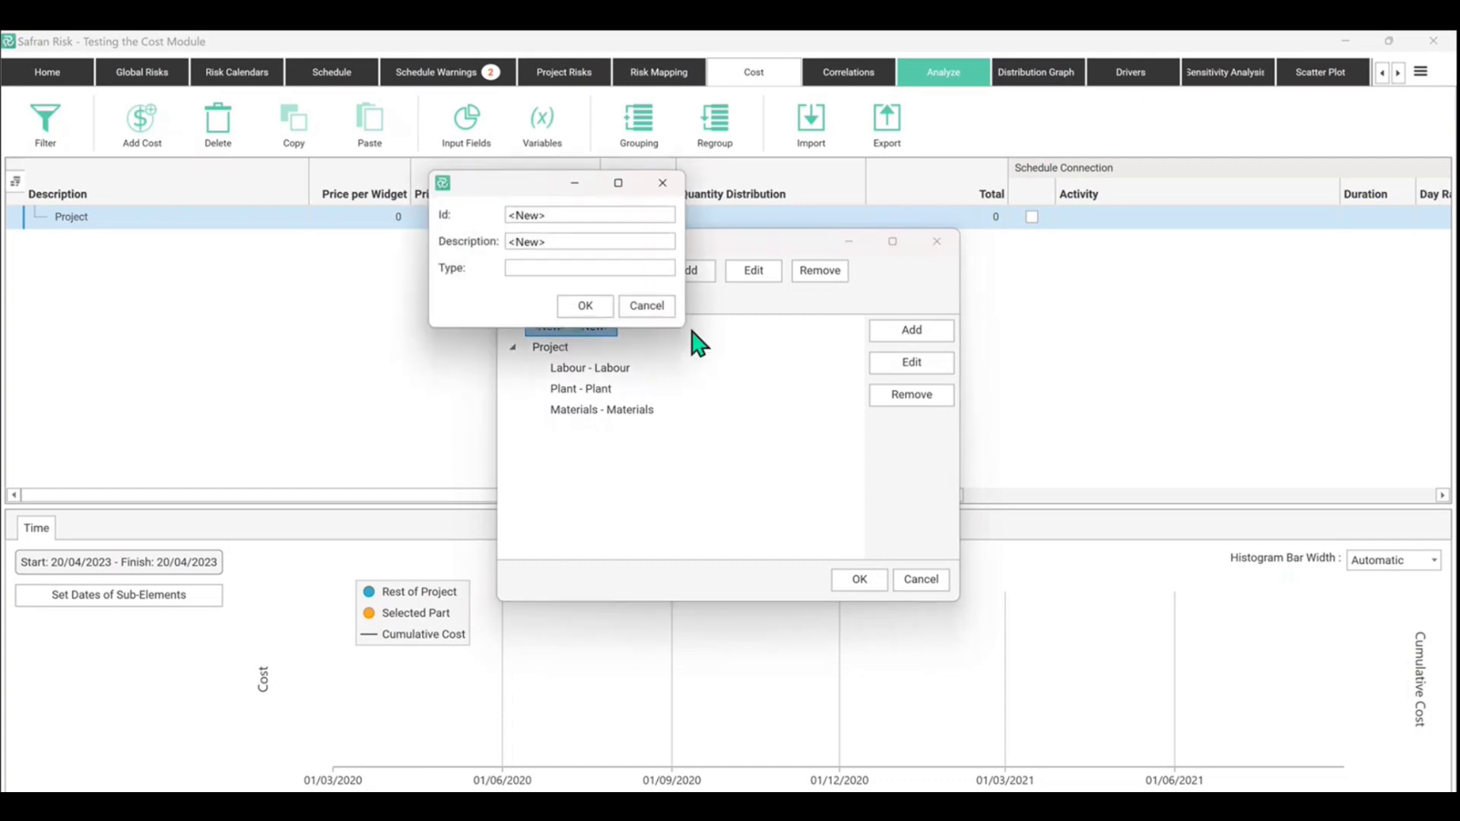
left_click(551, 215)
type("Proje")
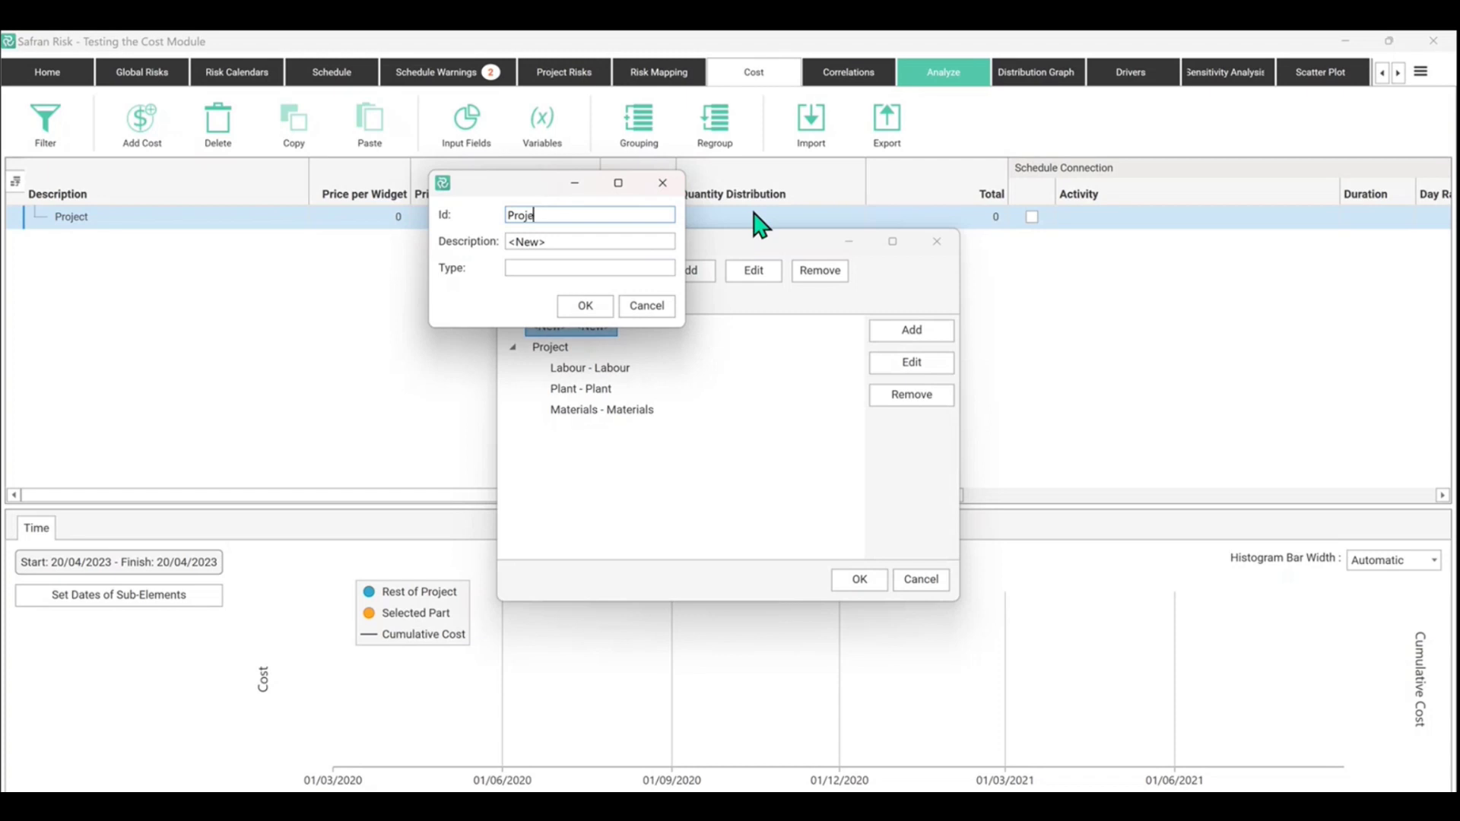
type("ctA")
left_click(532, 240)
type("P")
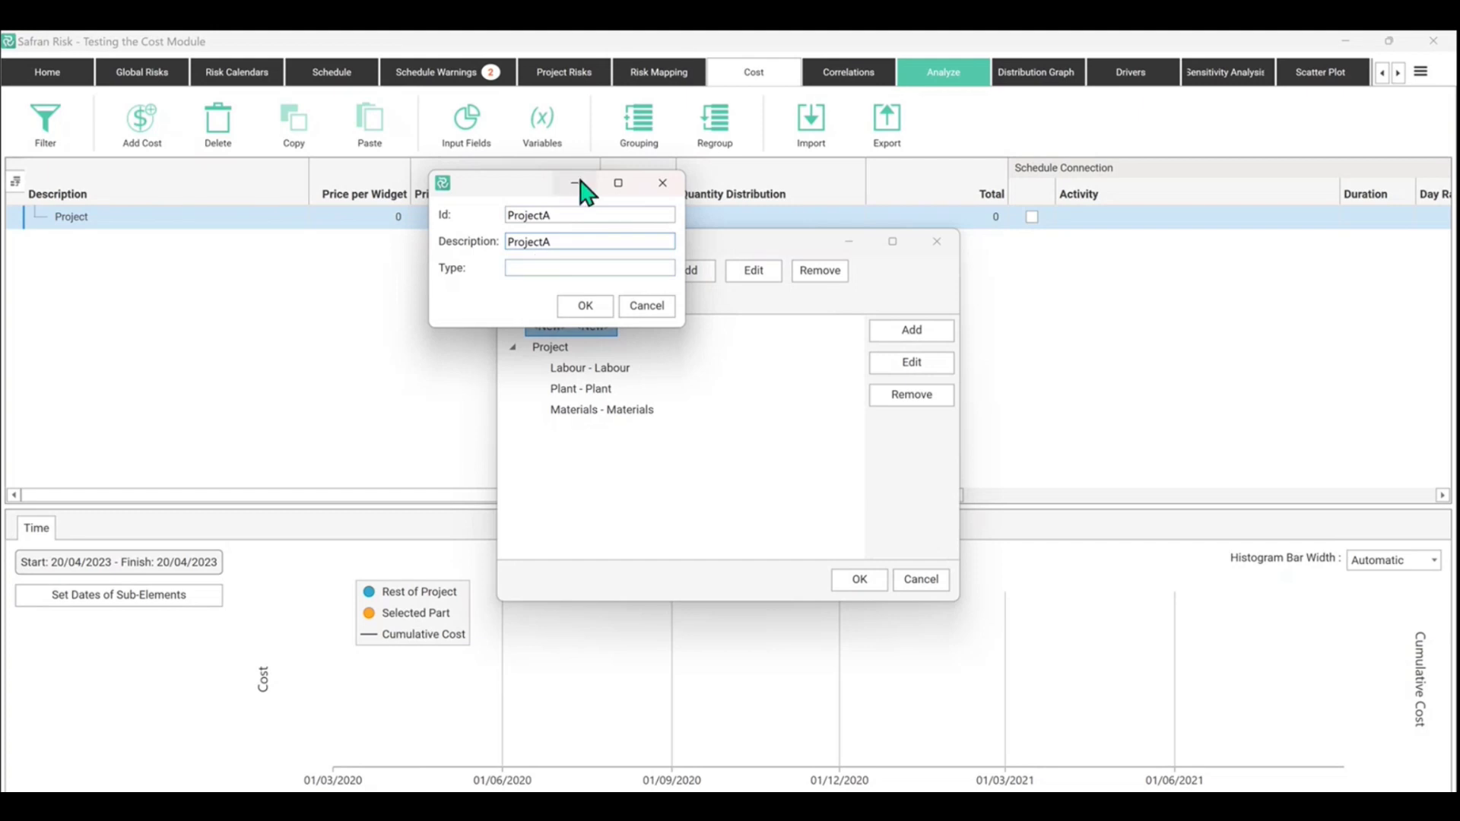
left_click(585, 305)
Rename Project to Id ProjectB with the description Project B
double_click(562, 347)
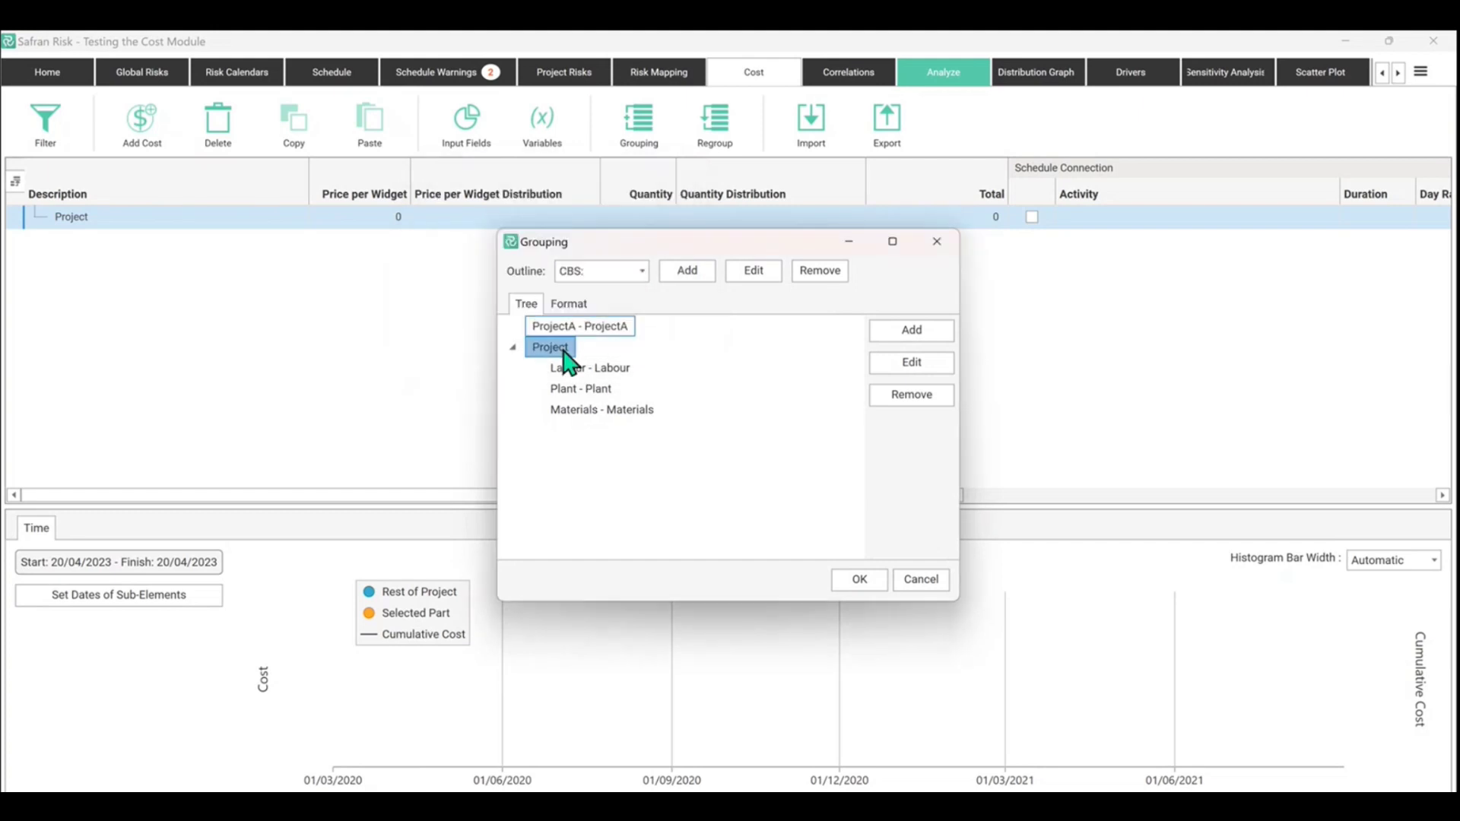
double_click(541, 238)
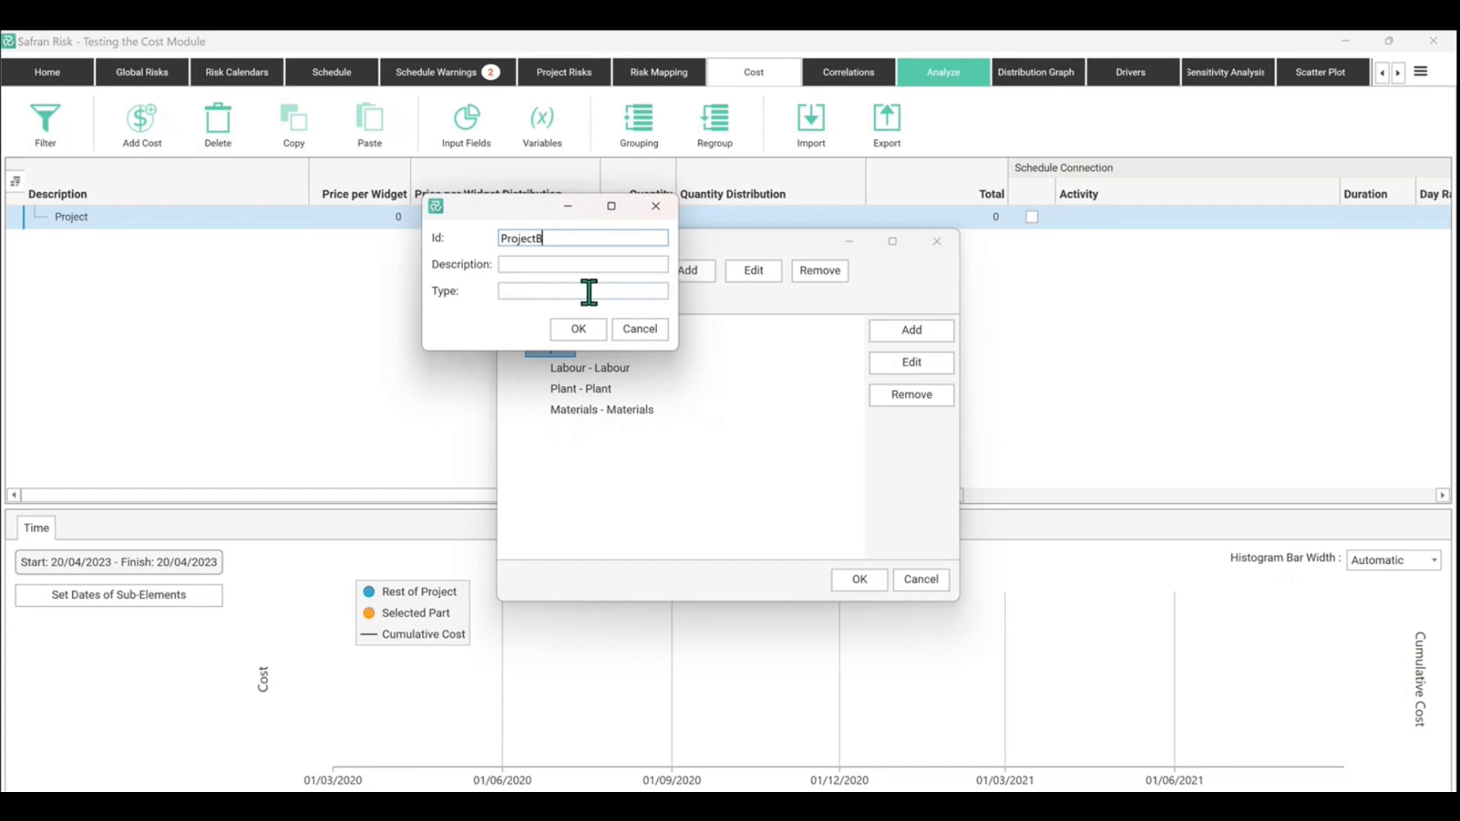
left_click(526, 262)
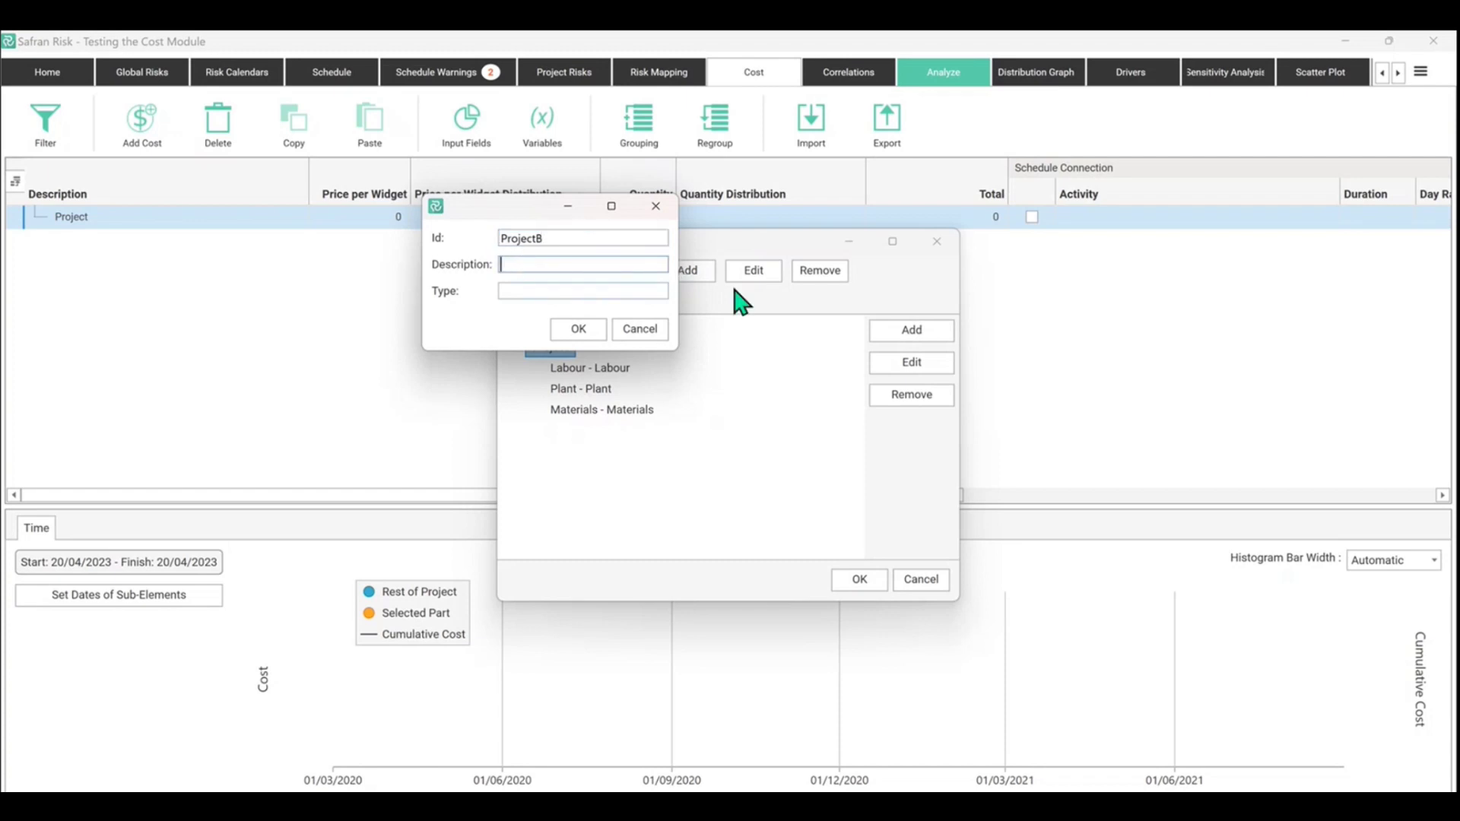
type("Project B")
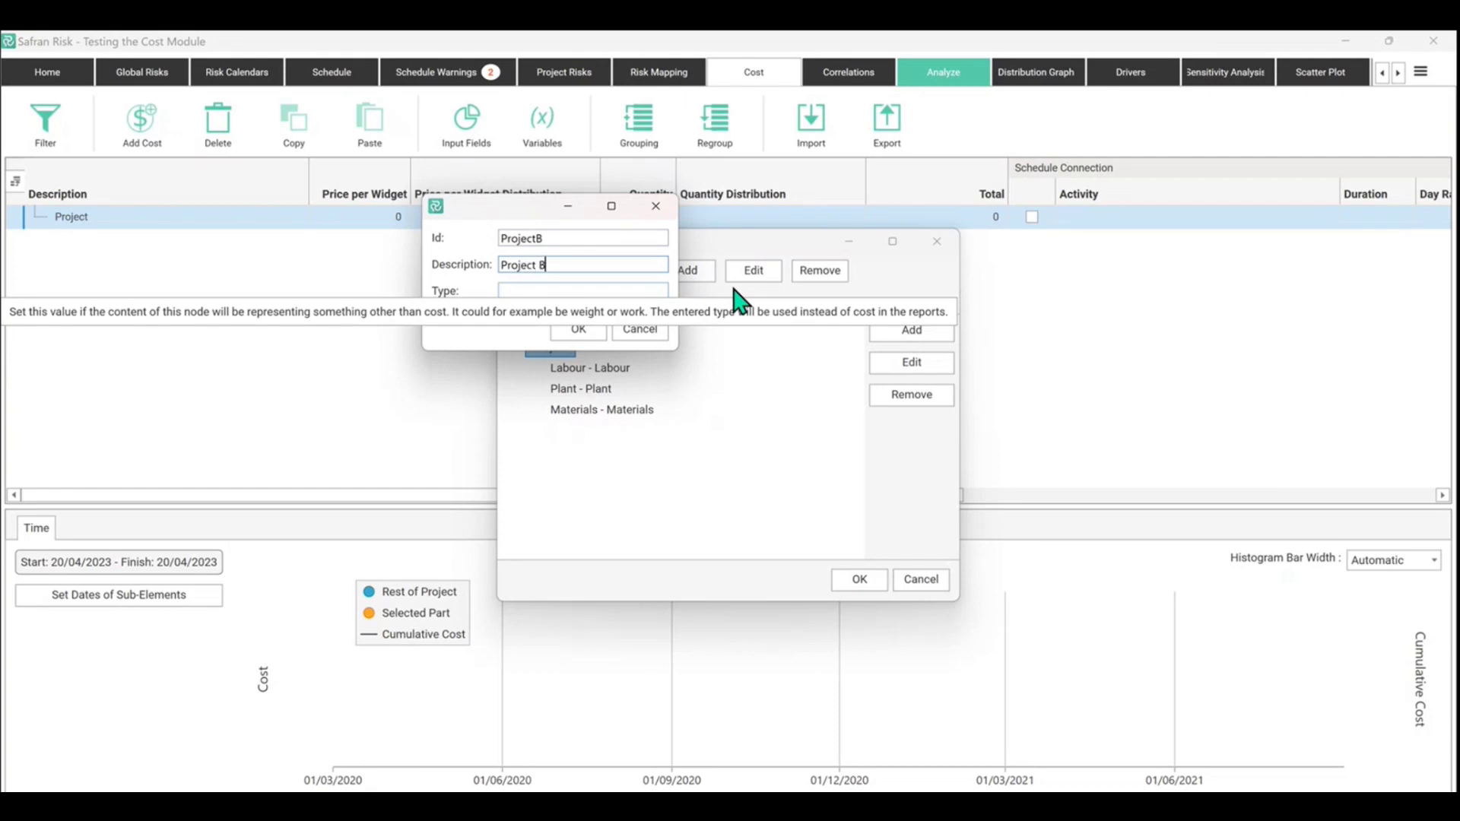
left_click(580, 330)
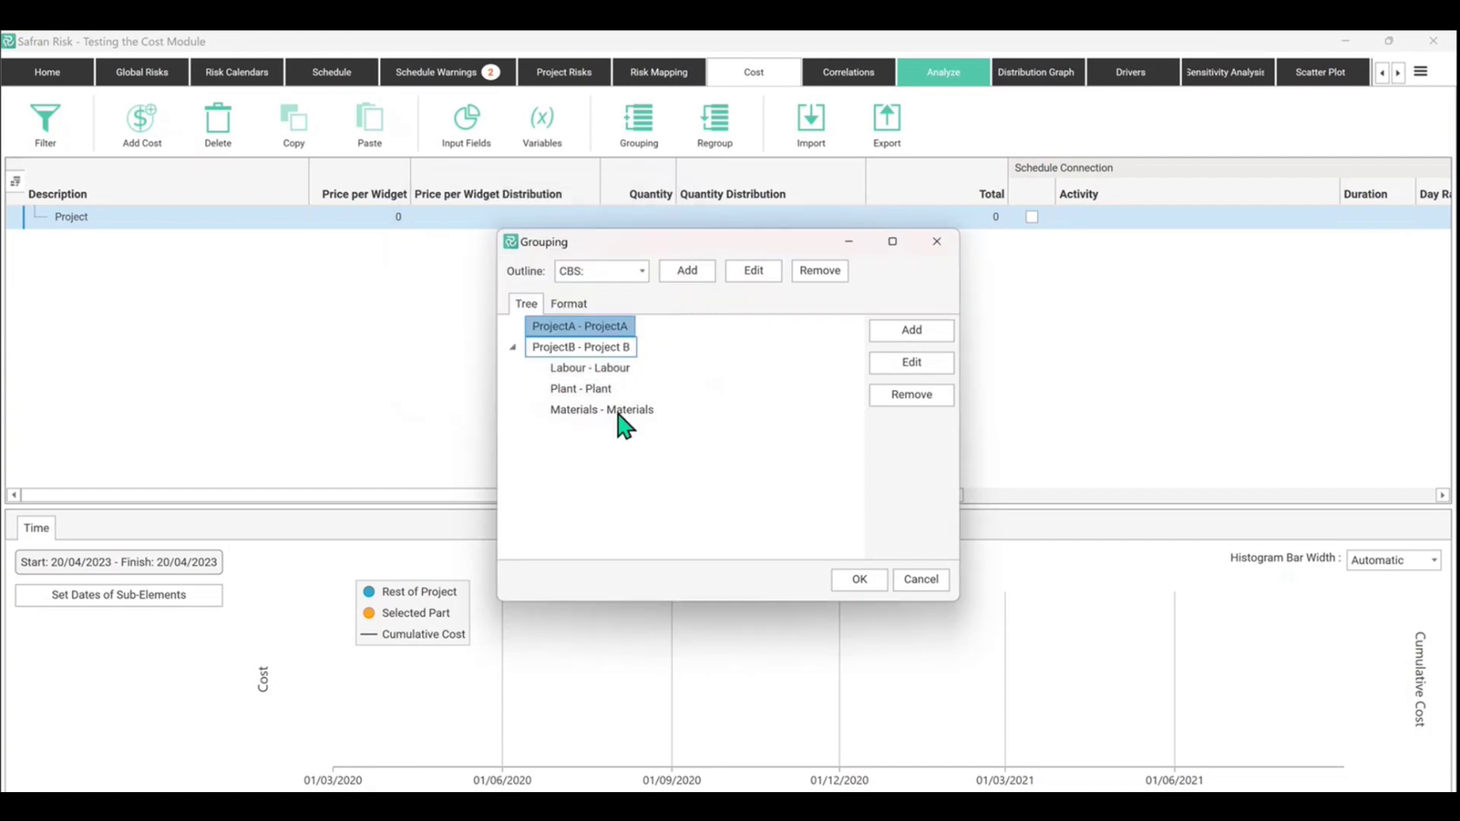
Confirm Project A's description and expand Project B to show Labour, Plant and Materials
left_click(616, 411)
double_click(598, 329)
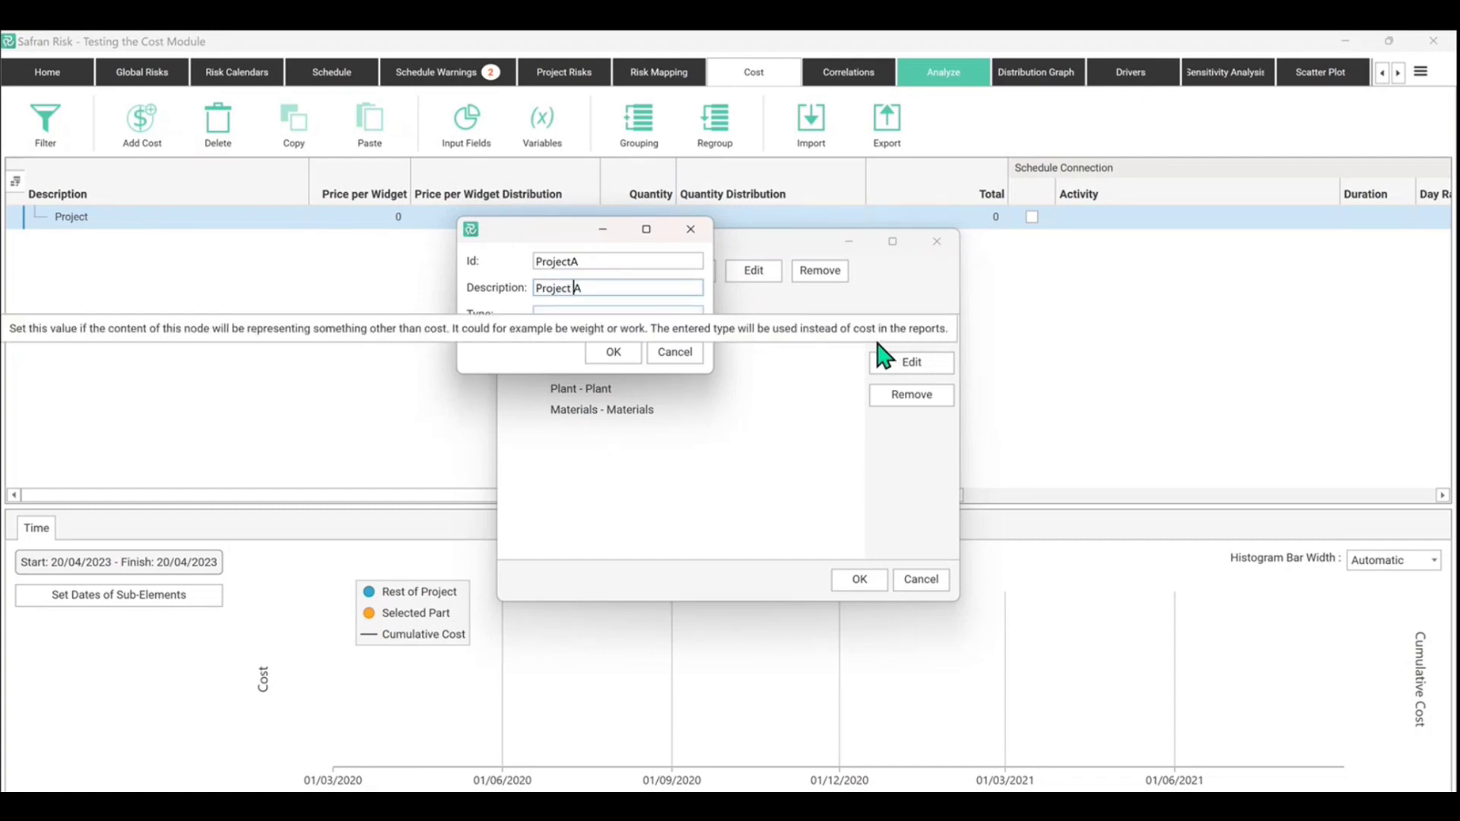
left_click(608, 352)
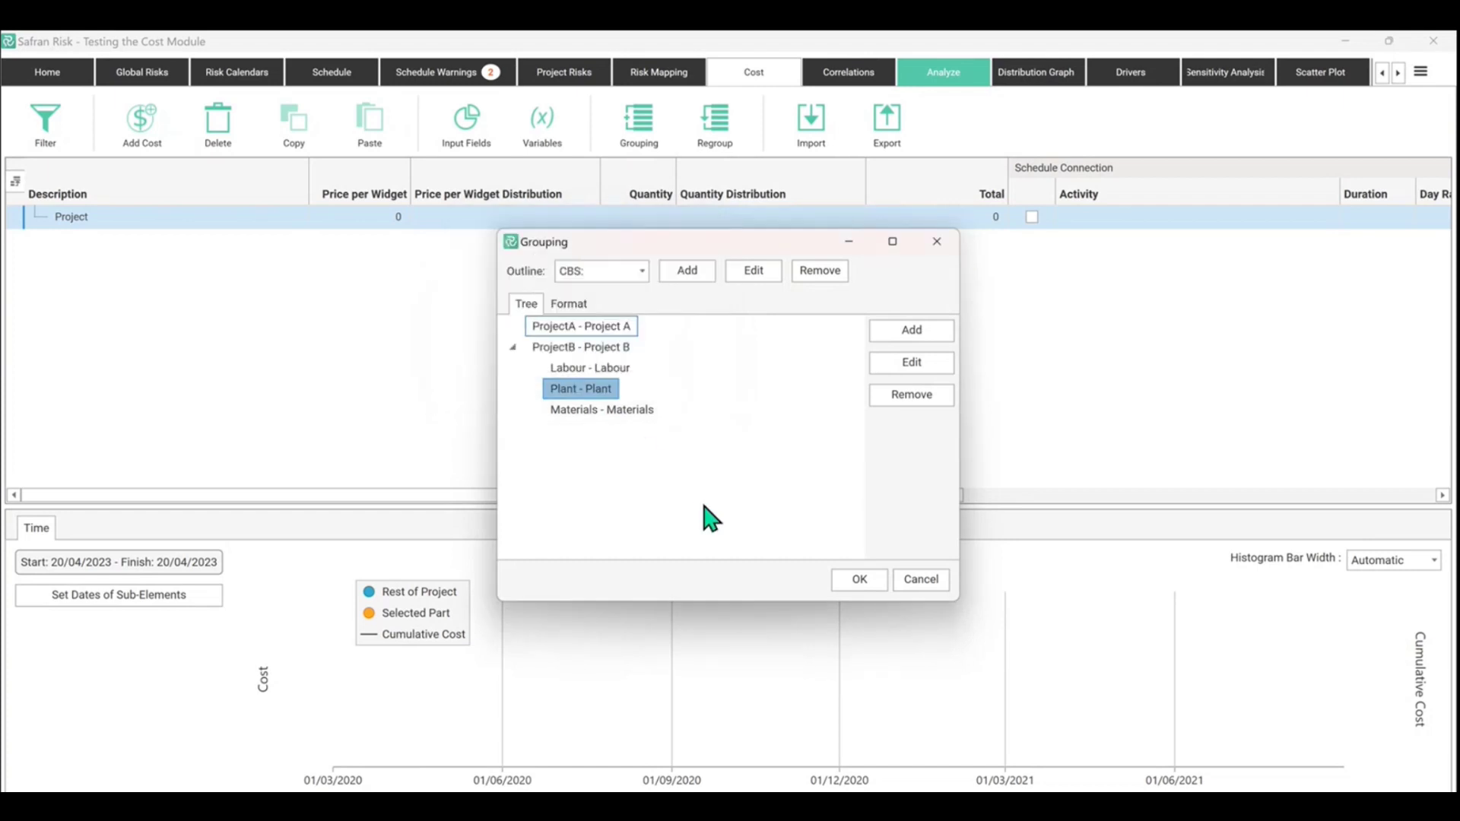
left_click(513, 347)
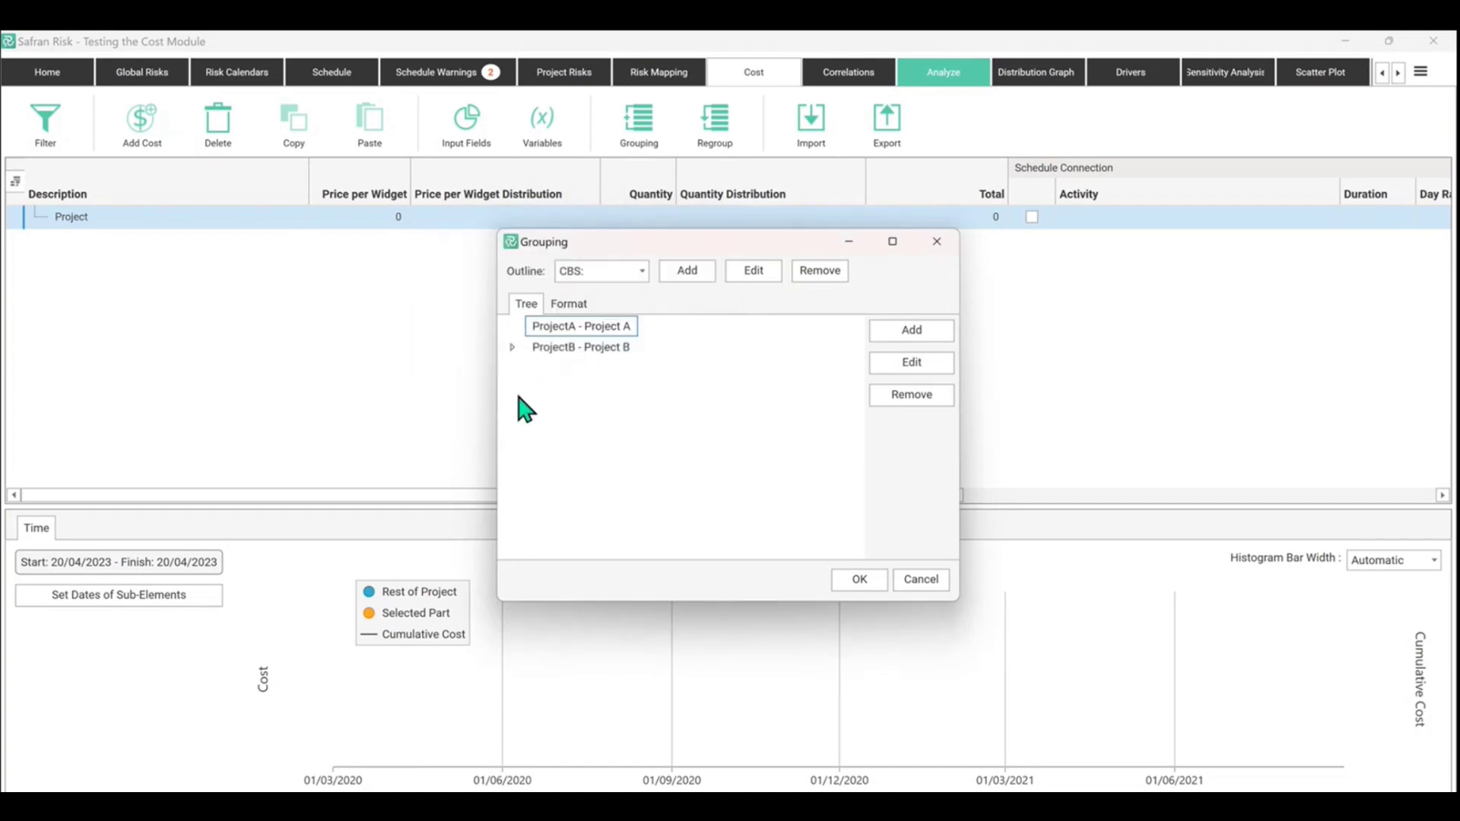
left_click(513, 347)
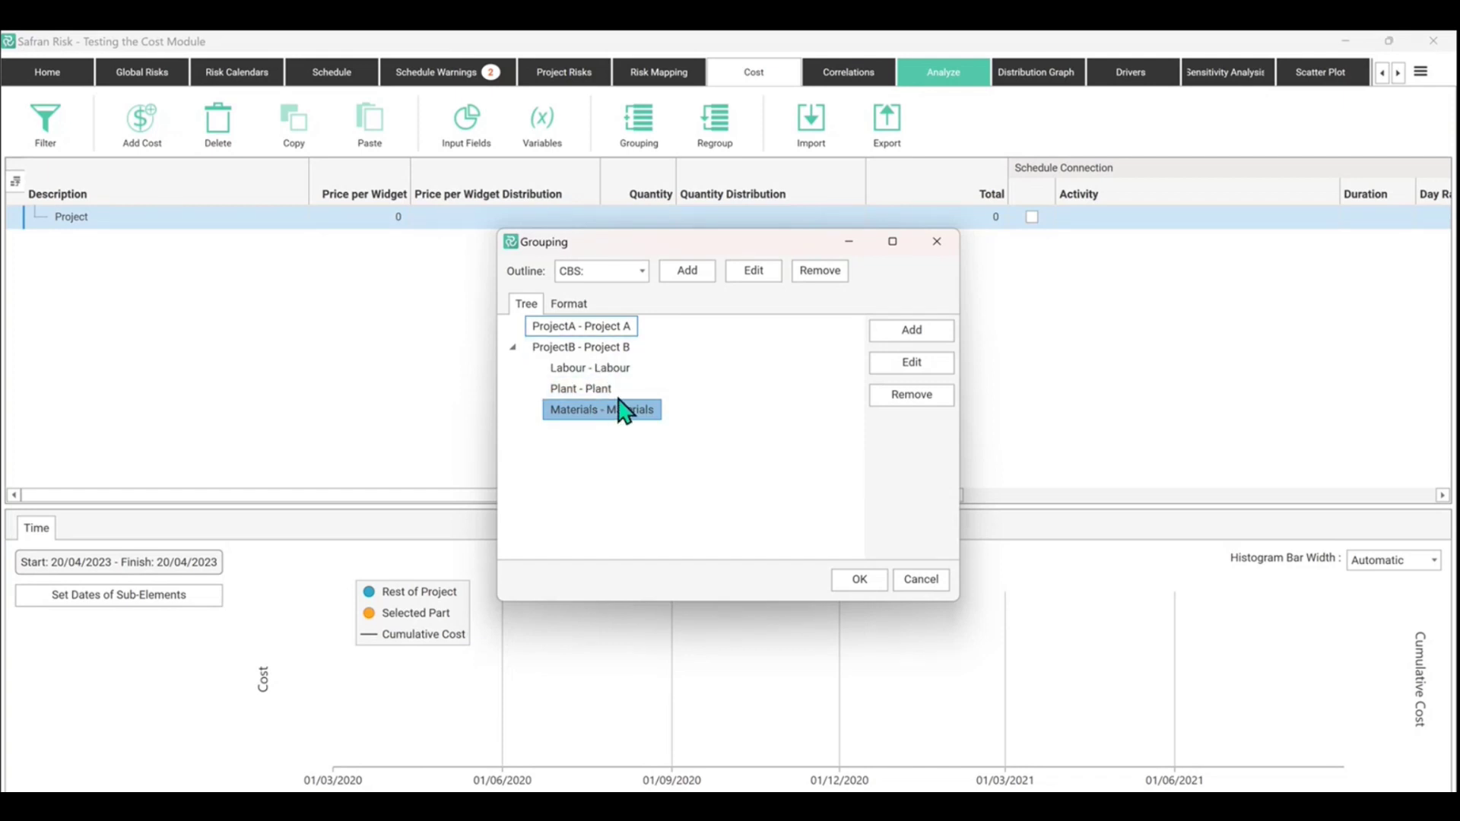
left_click(577, 348)
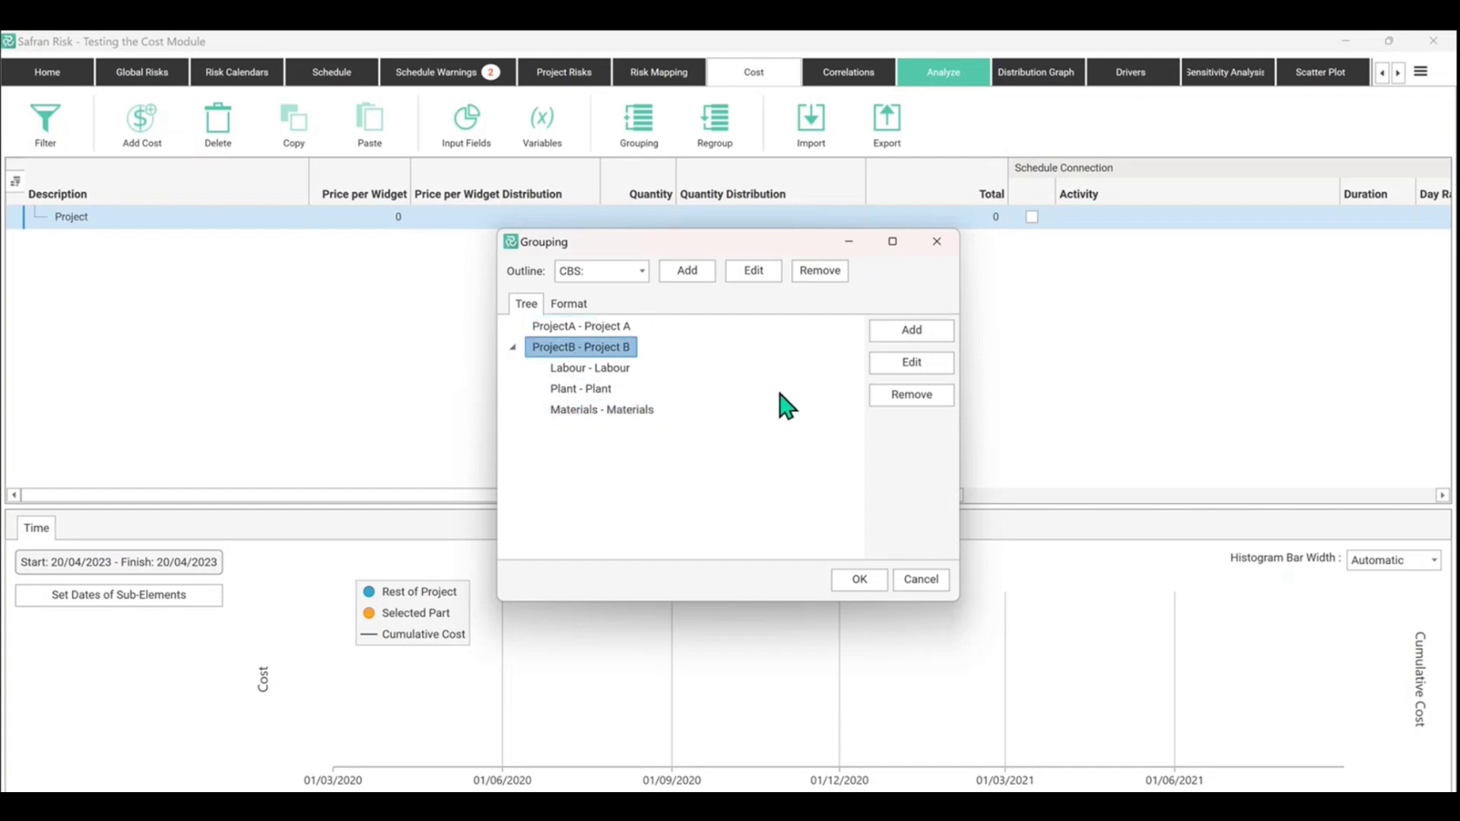
left_click(909, 338)
left_click(601, 438)
left_click_drag(601, 438, 572, 320)
double_click(573, 326)
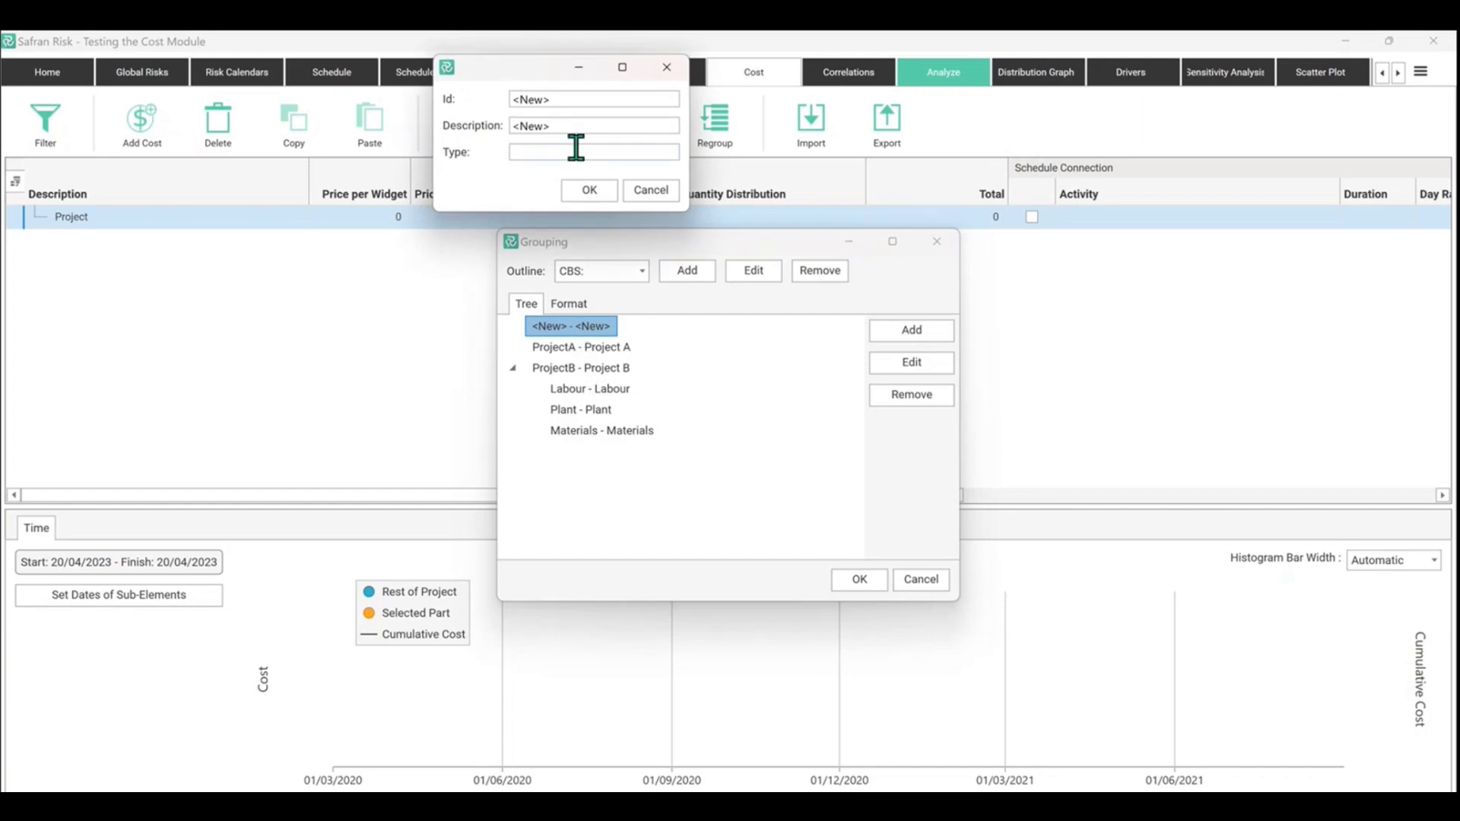
double_click(567, 99)
type("Tonnage")
double_click(545, 126)
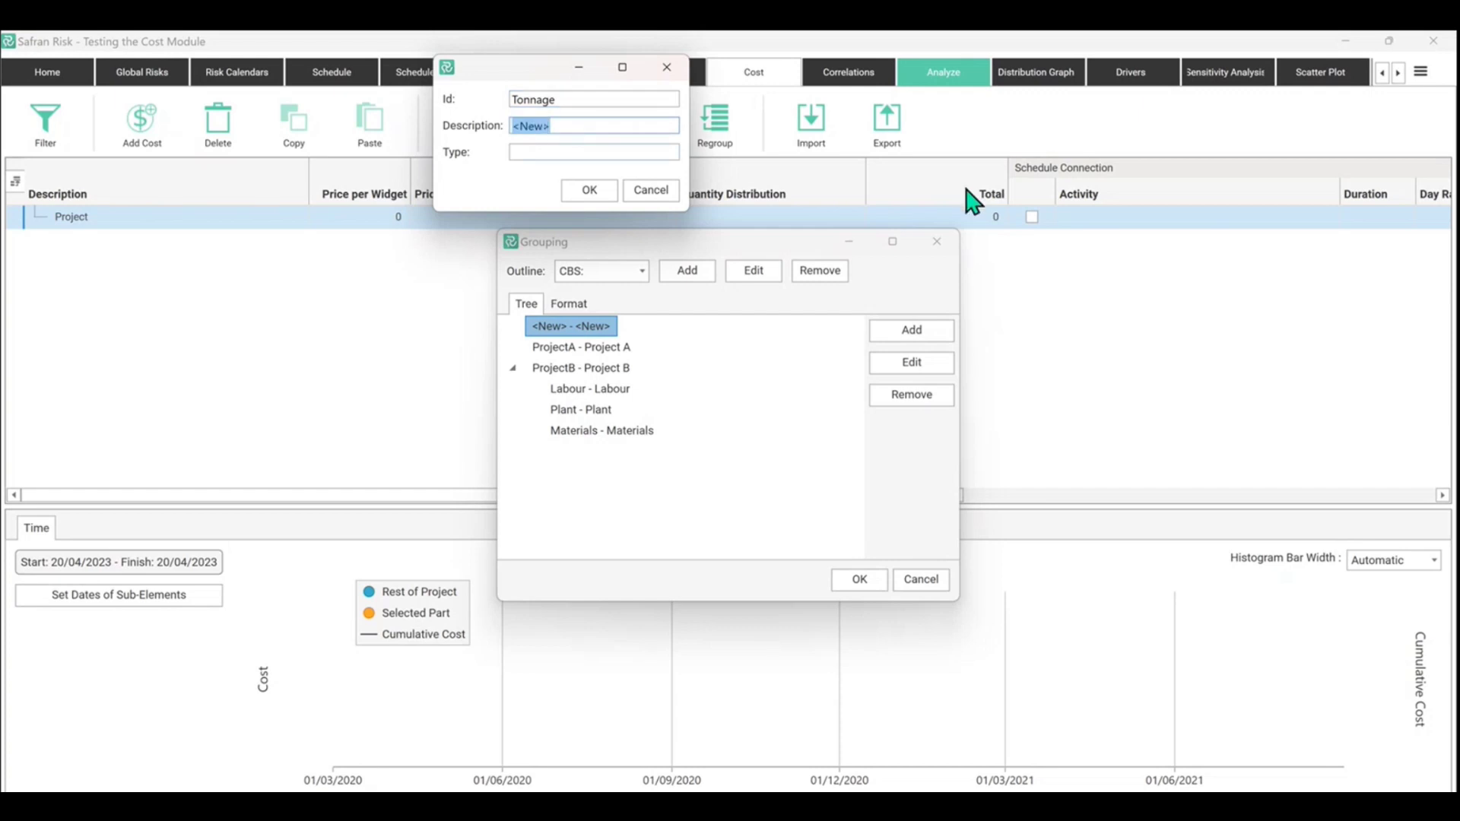
type("TOnnage")
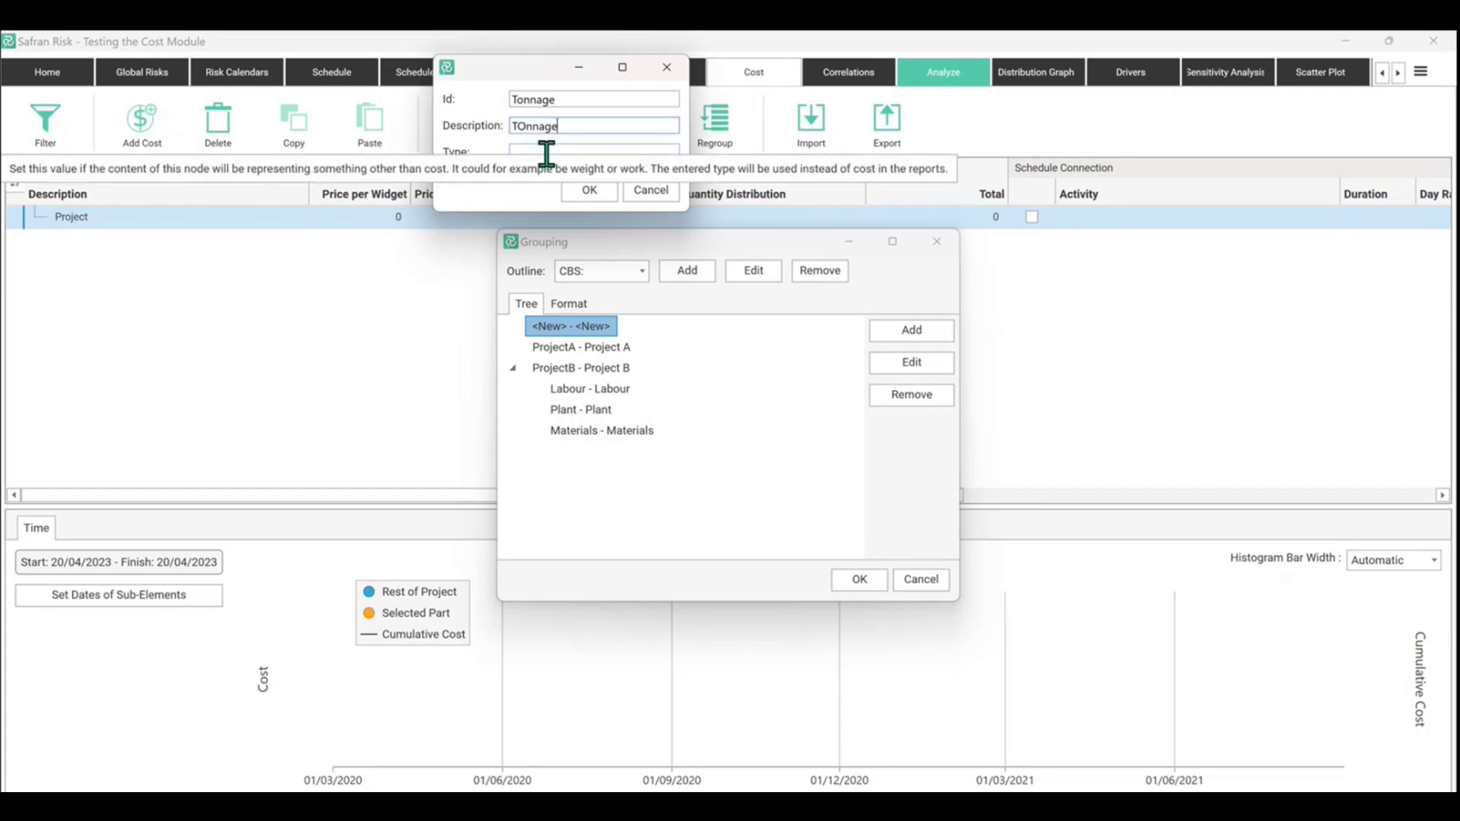
left_click_drag(526, 126, 538, 125)
key("BackSpace")
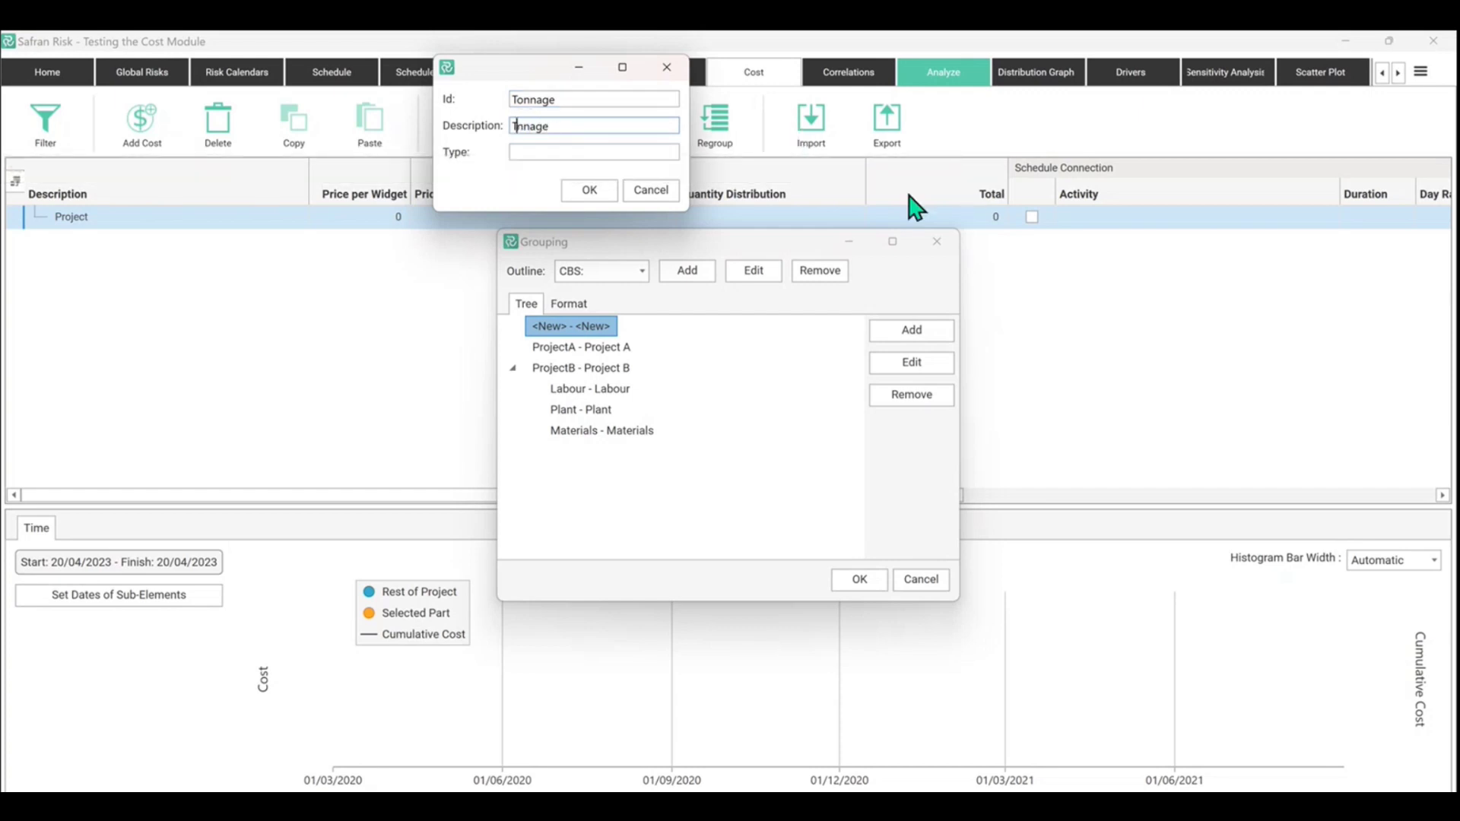
type("o")
left_click(589, 152)
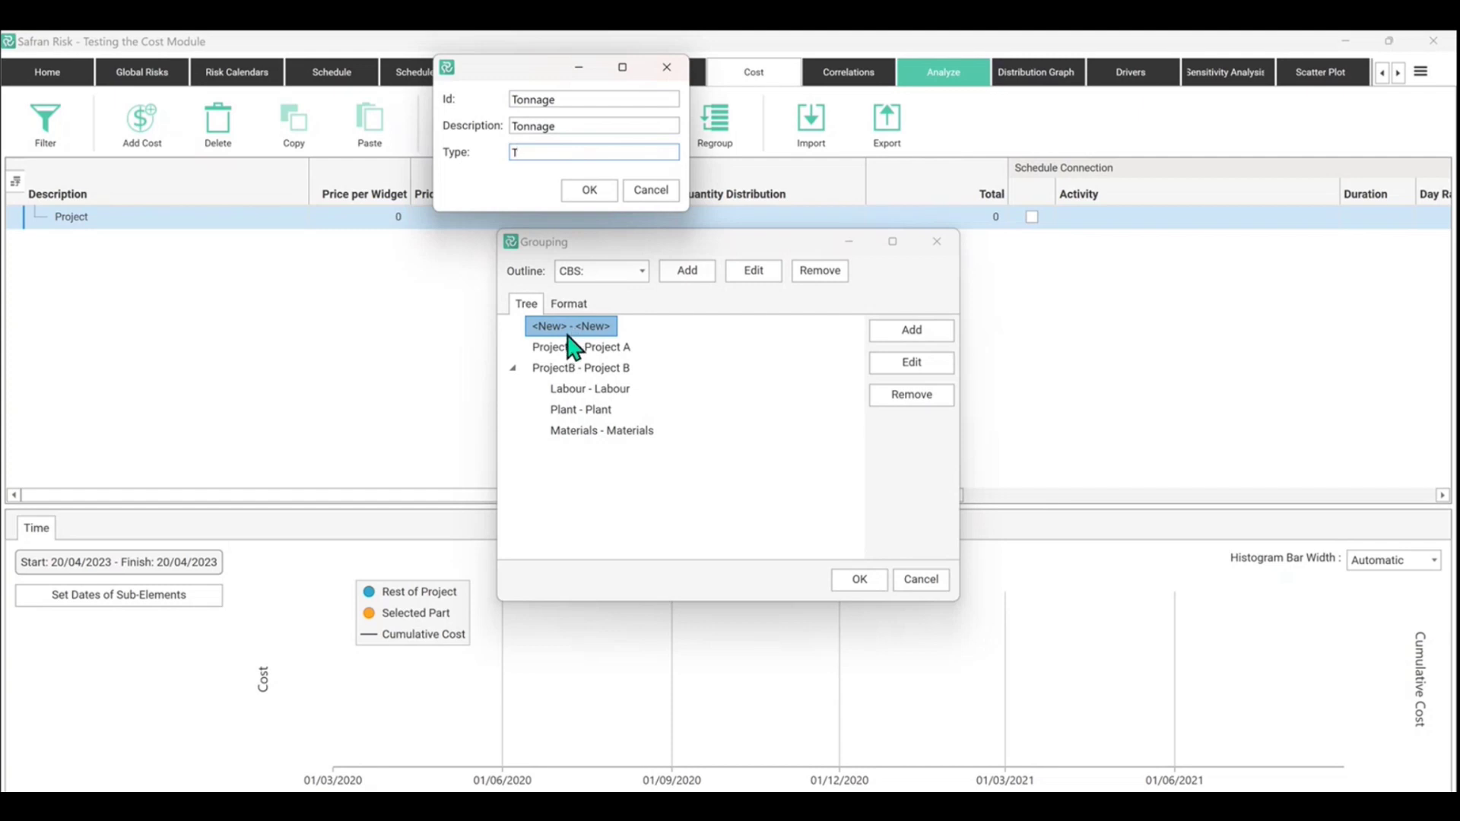
left_click(1055, 81)
left_click(656, 193)
left_click(628, 350)
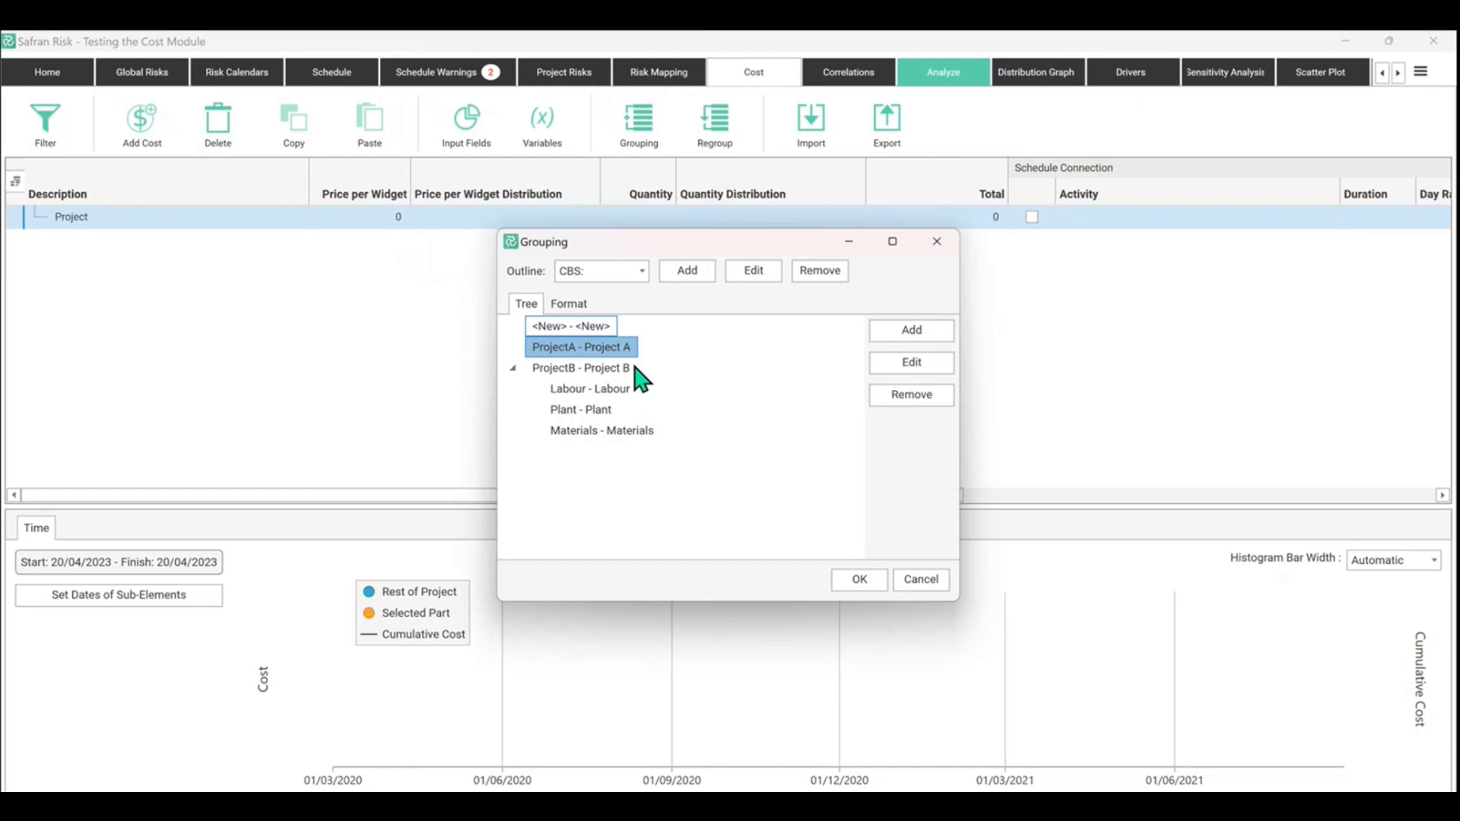
left_click(587, 327)
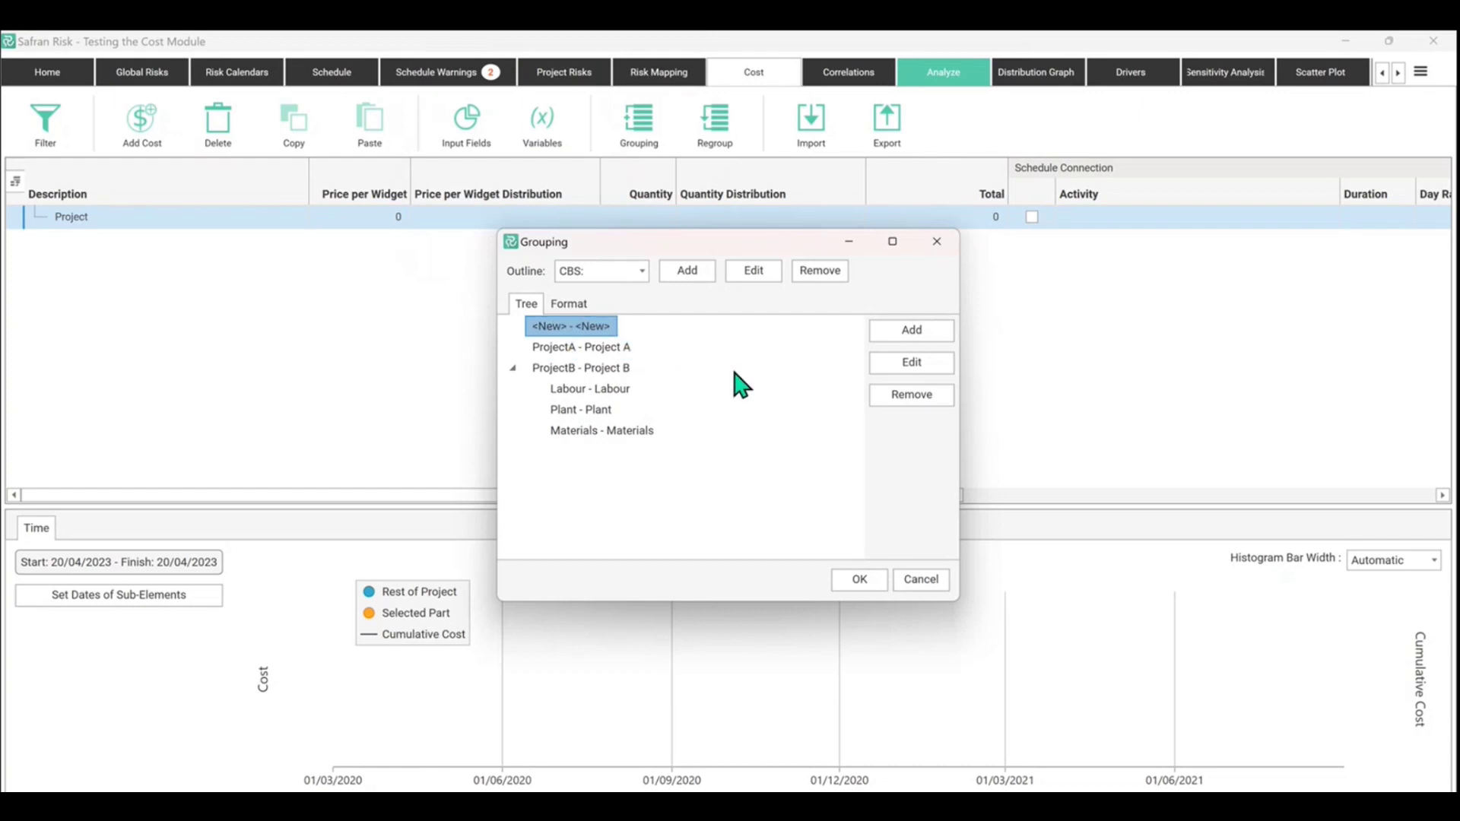
left_click(918, 409)
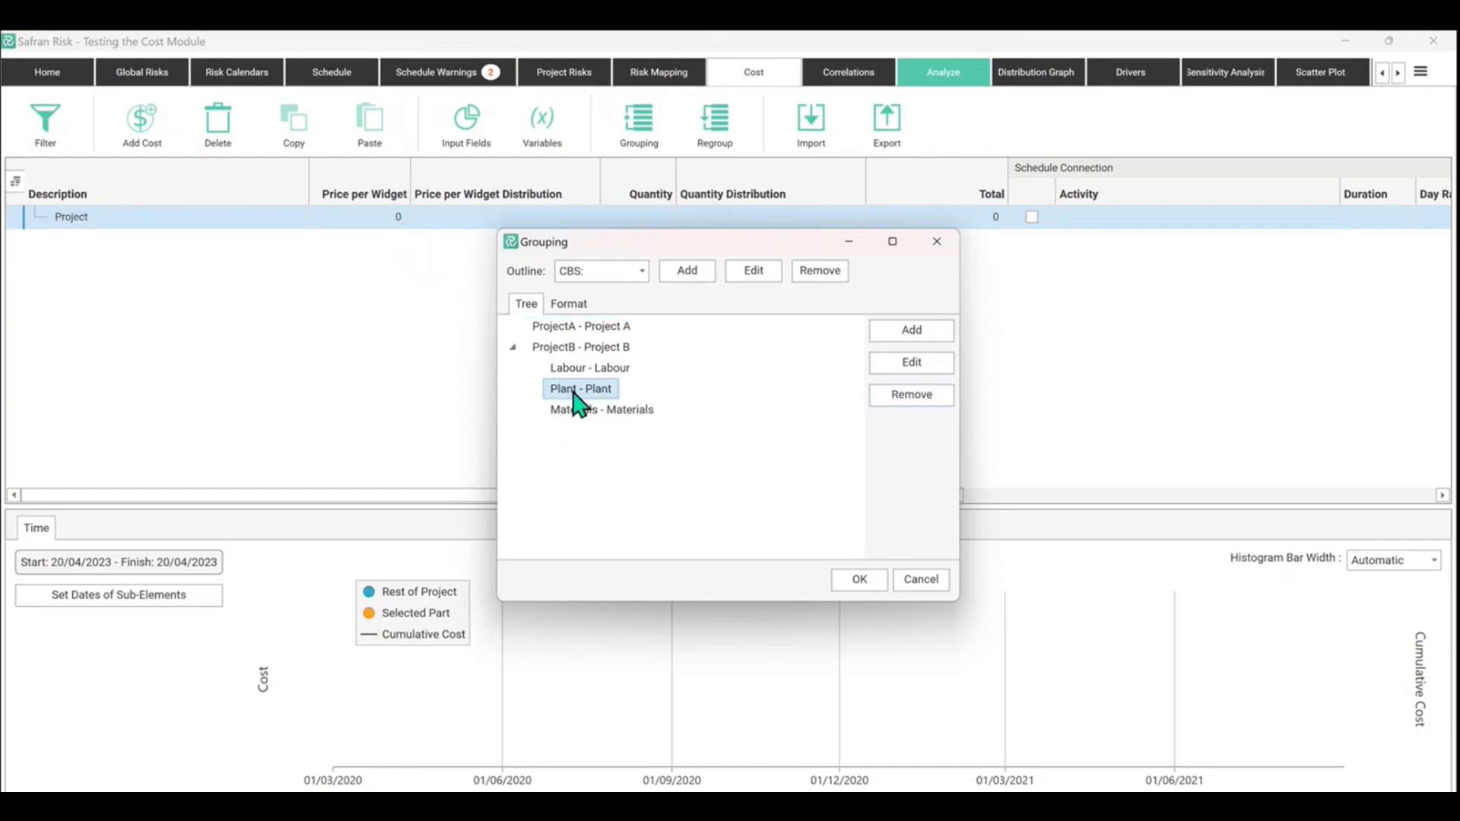
left_click(513, 349)
left_click(513, 349)
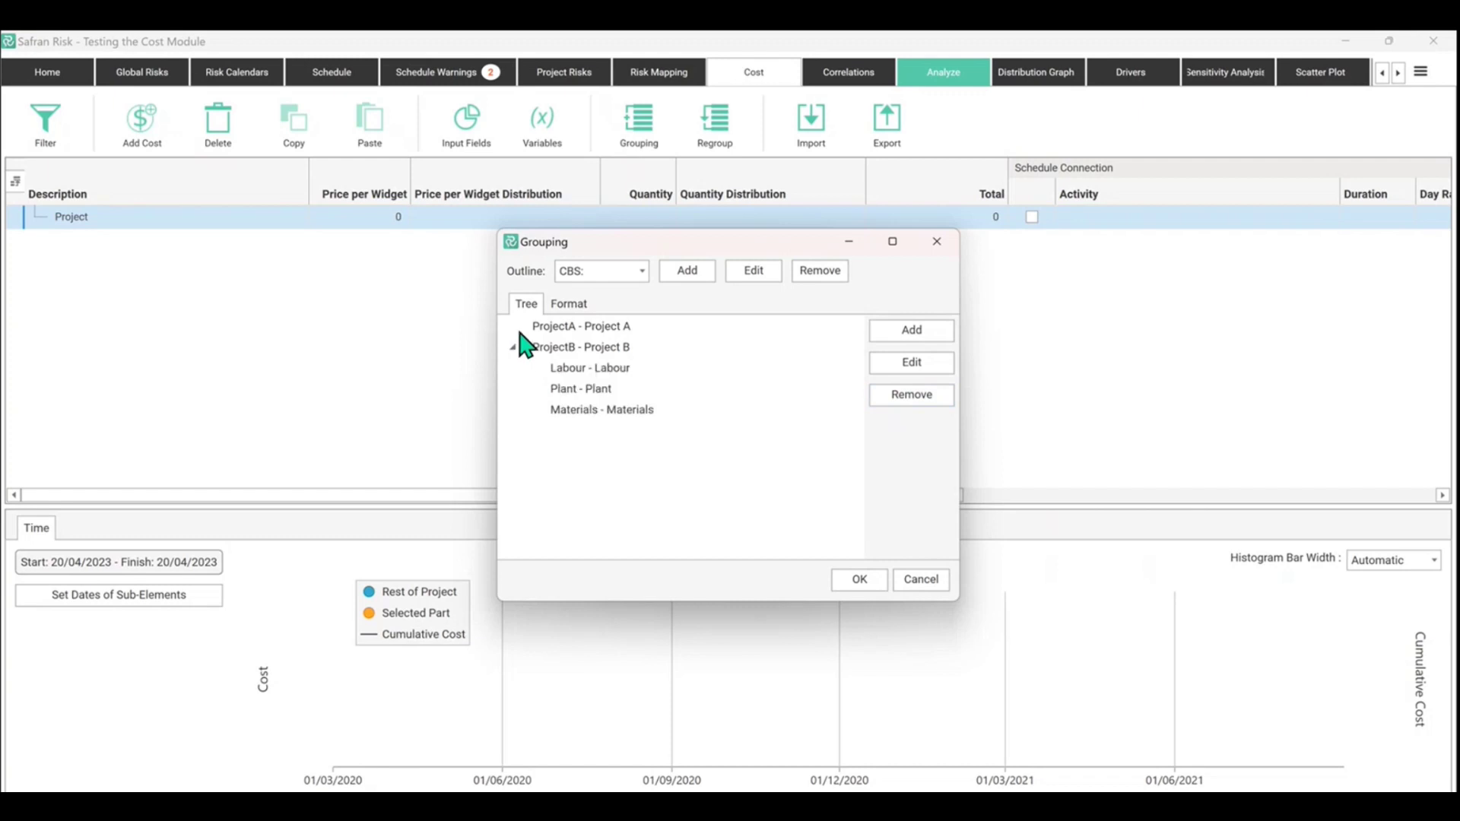
left_click(552, 329)
Open the per-level Format settings and add a colour row for level 1
left_click(549, 326)
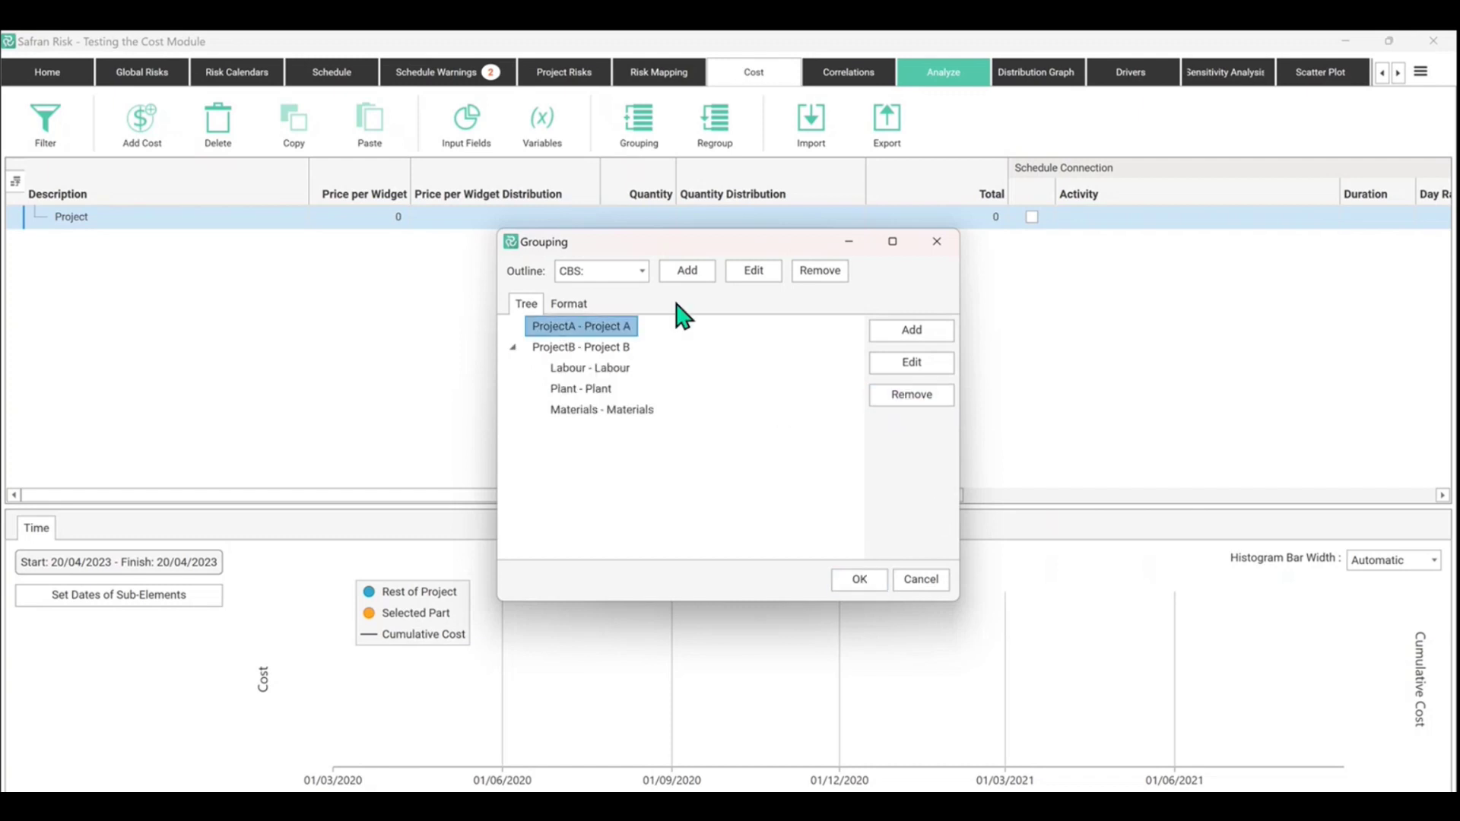
left_click(575, 306)
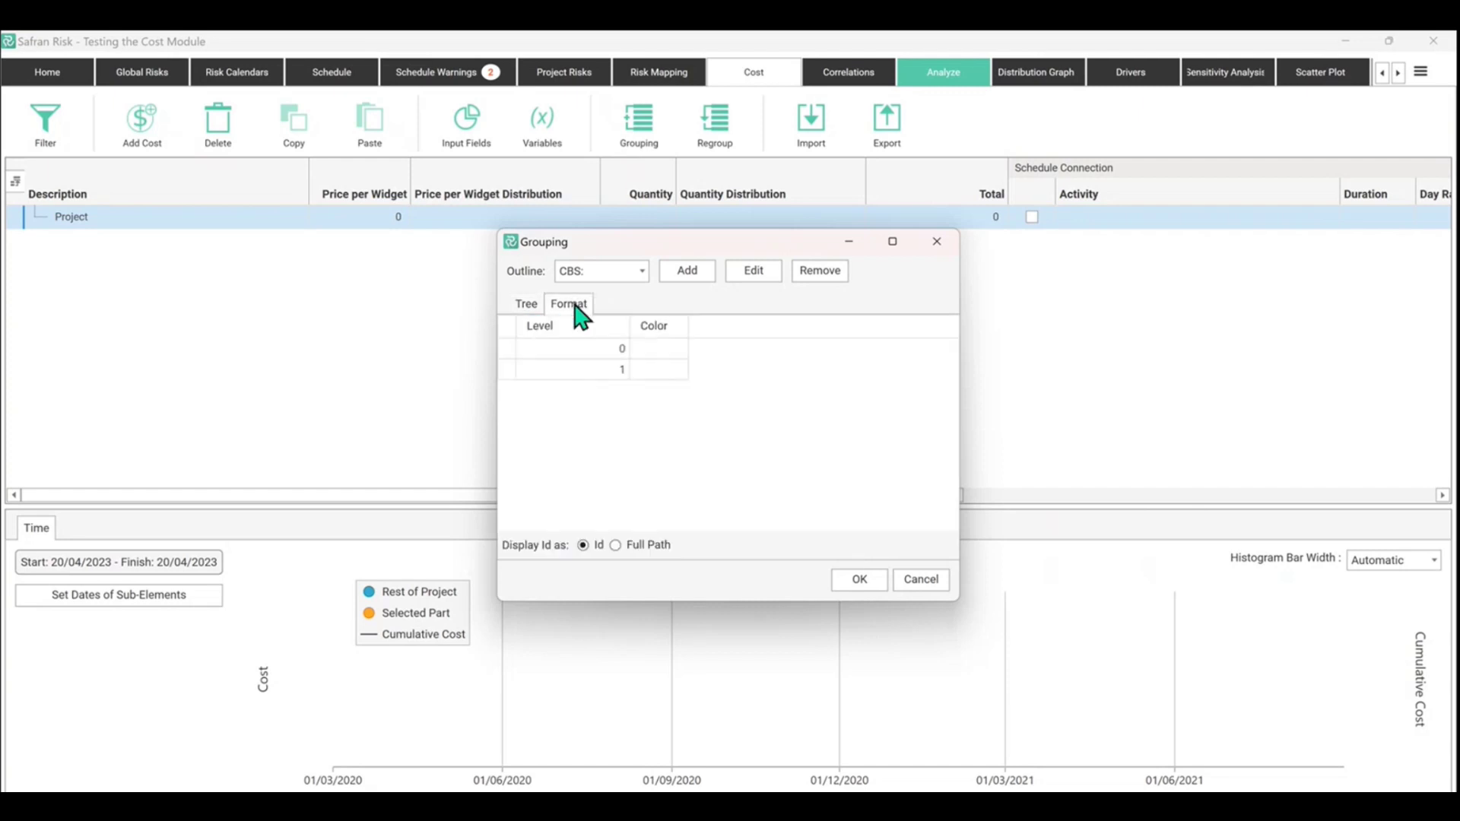
left_click(658, 349)
left_click(675, 350)
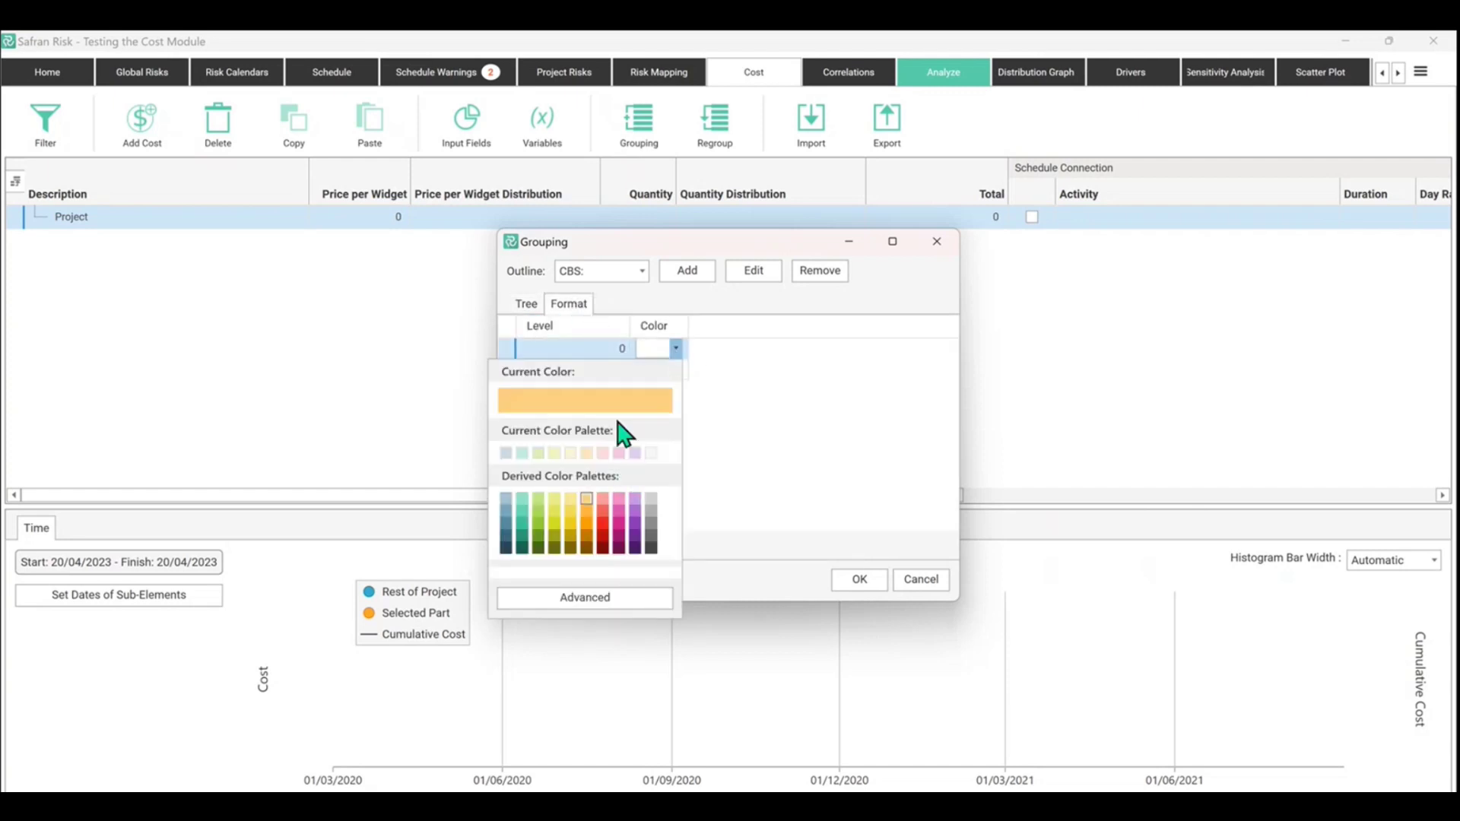
left_click(723, 365)
left_click(663, 370)
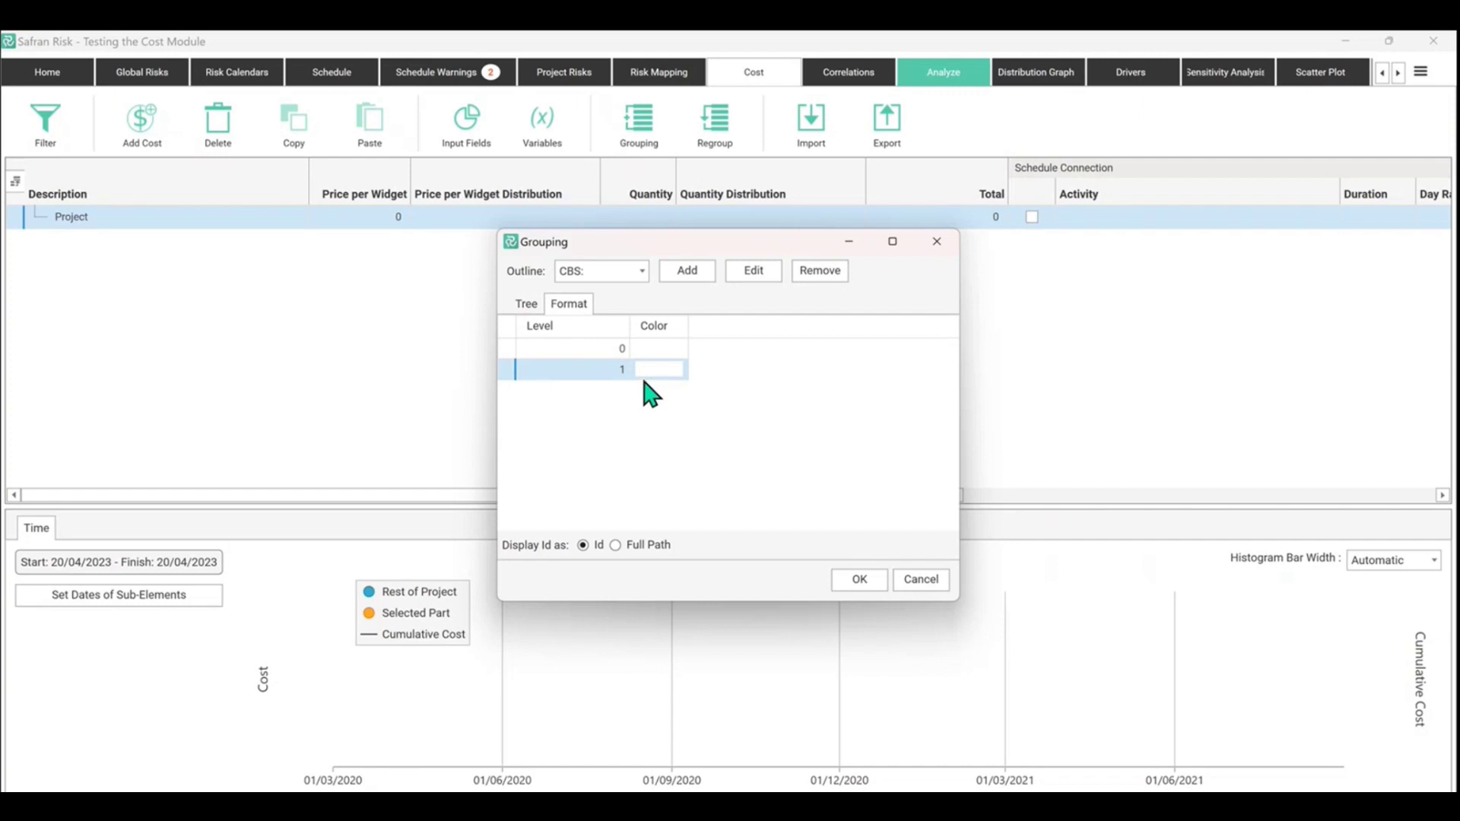
Colour grouping level 0 grey and level 1 light teal
left_click(676, 350)
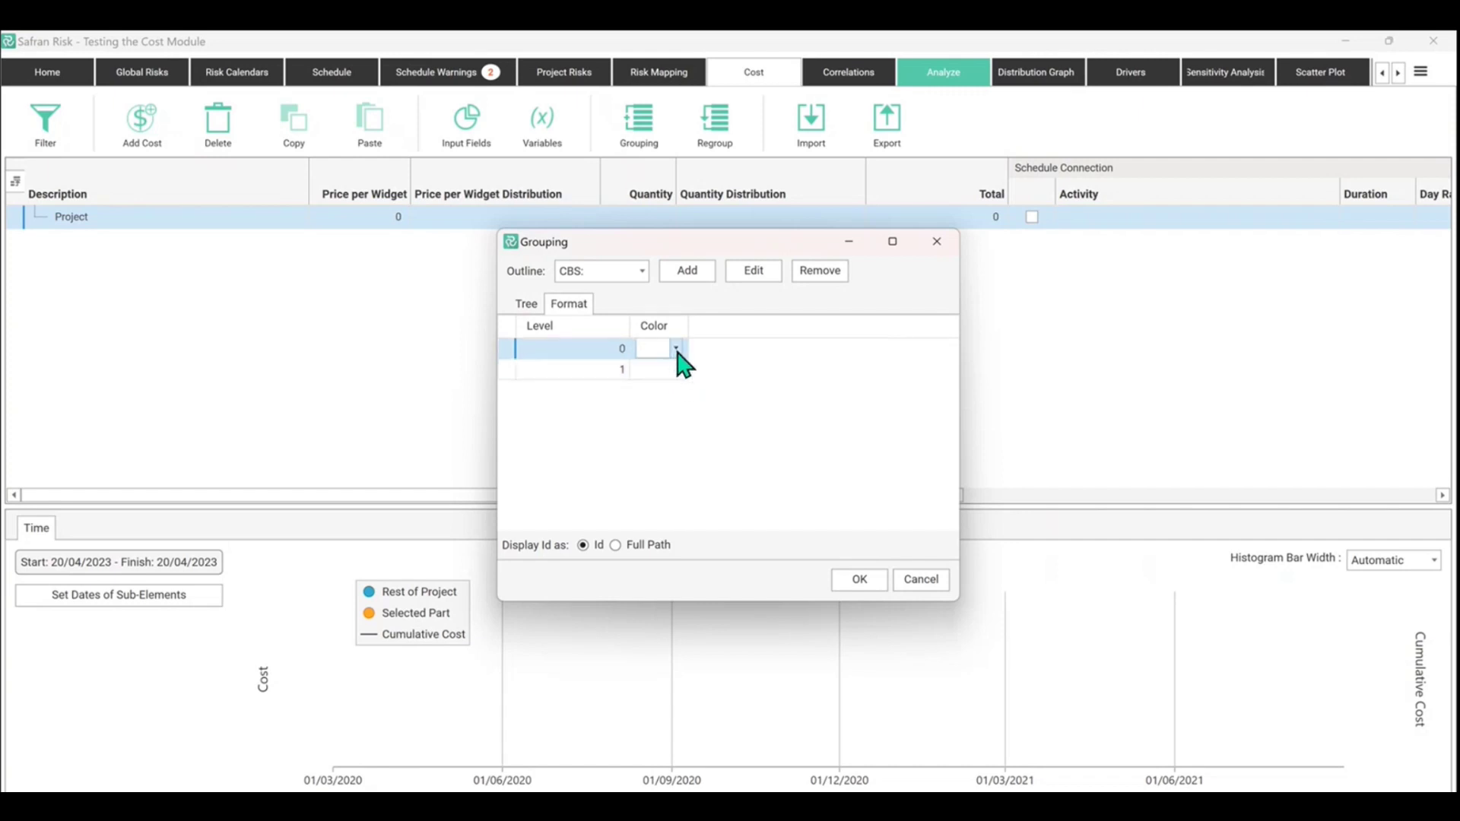
left_click(675, 350)
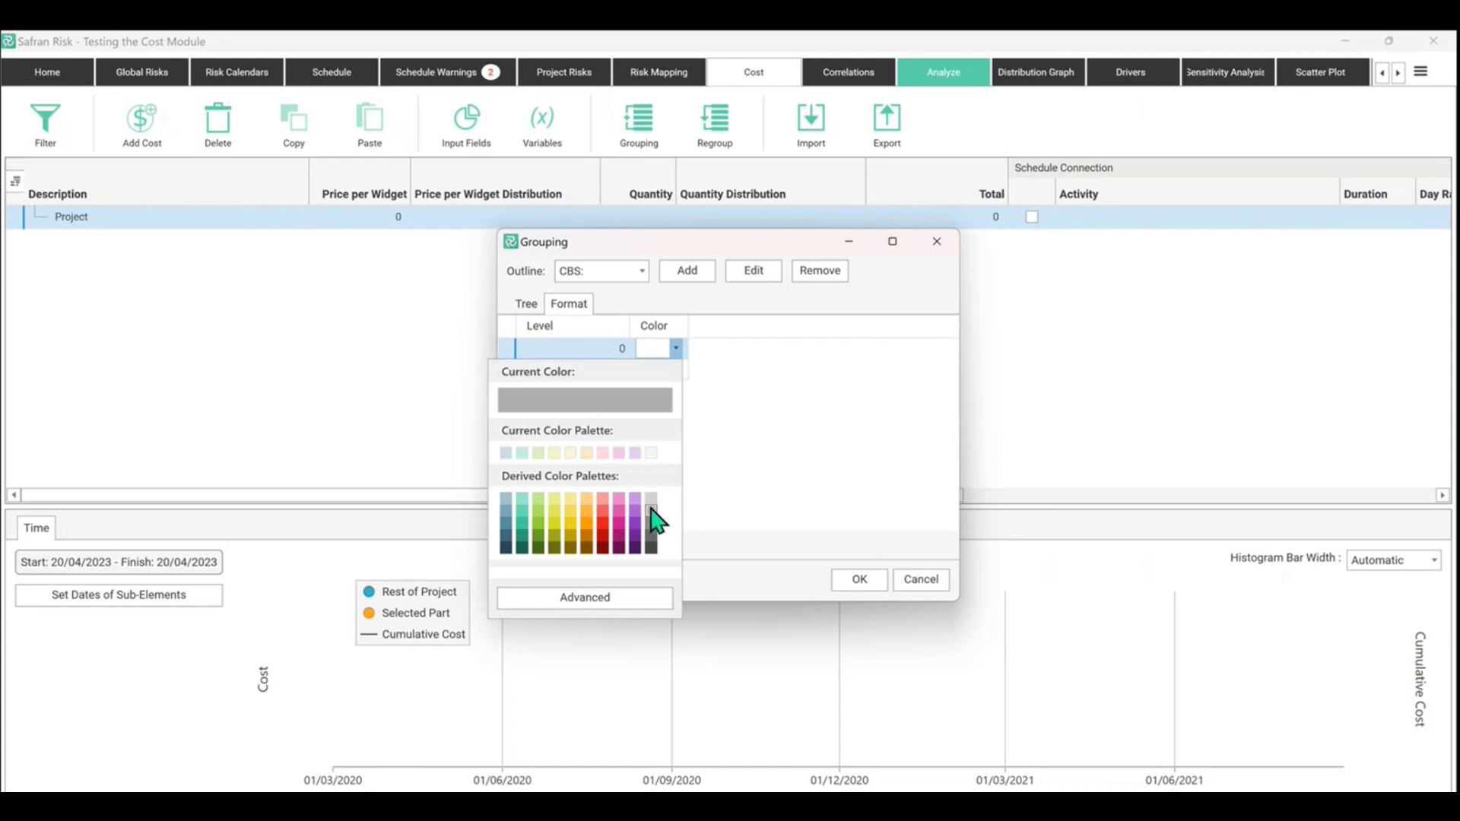
left_click(652, 453)
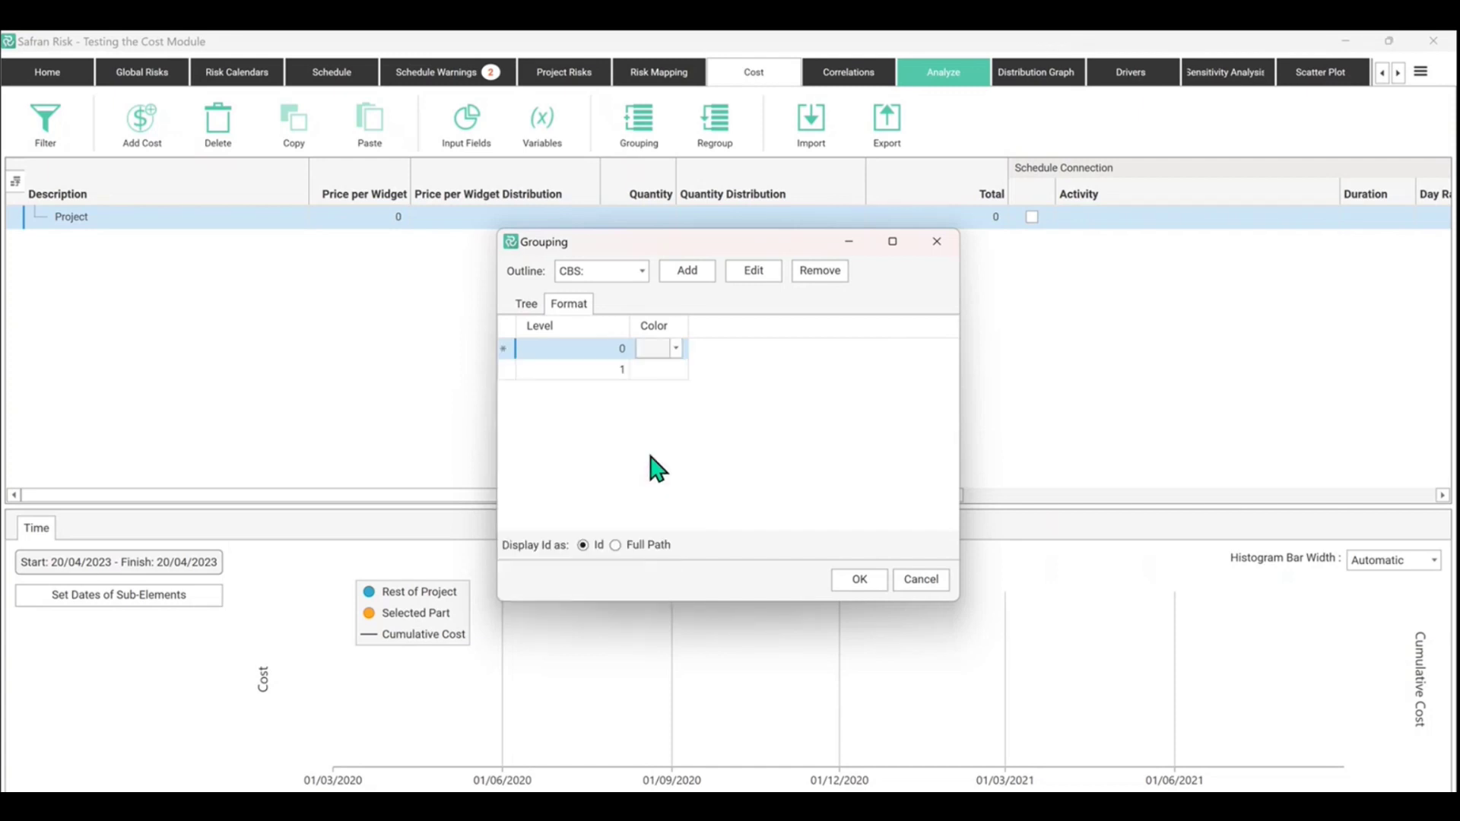
left_click(675, 348)
left_click(654, 505)
left_click(671, 369)
left_click(676, 370)
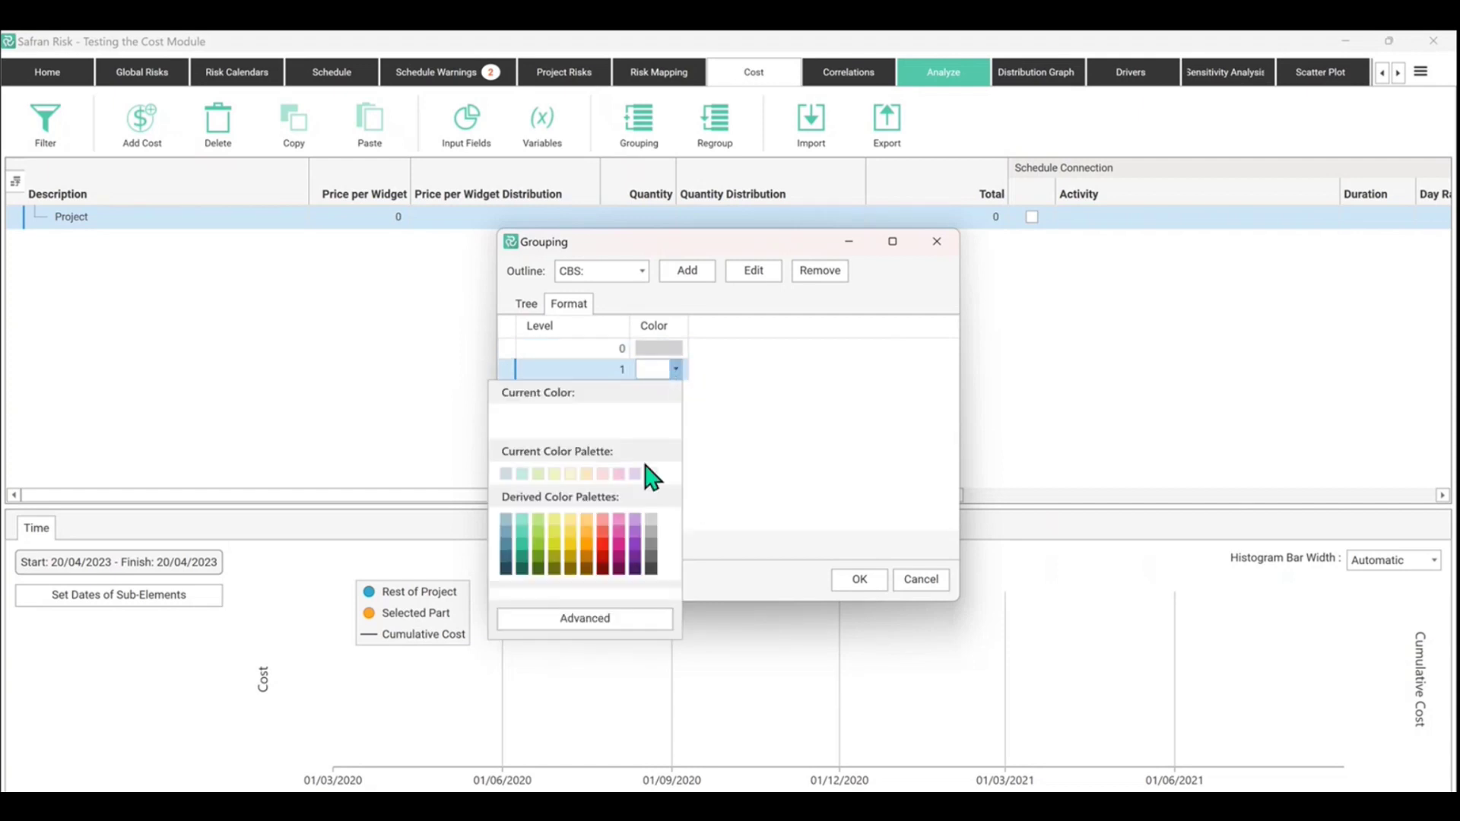
left_click(522, 474)
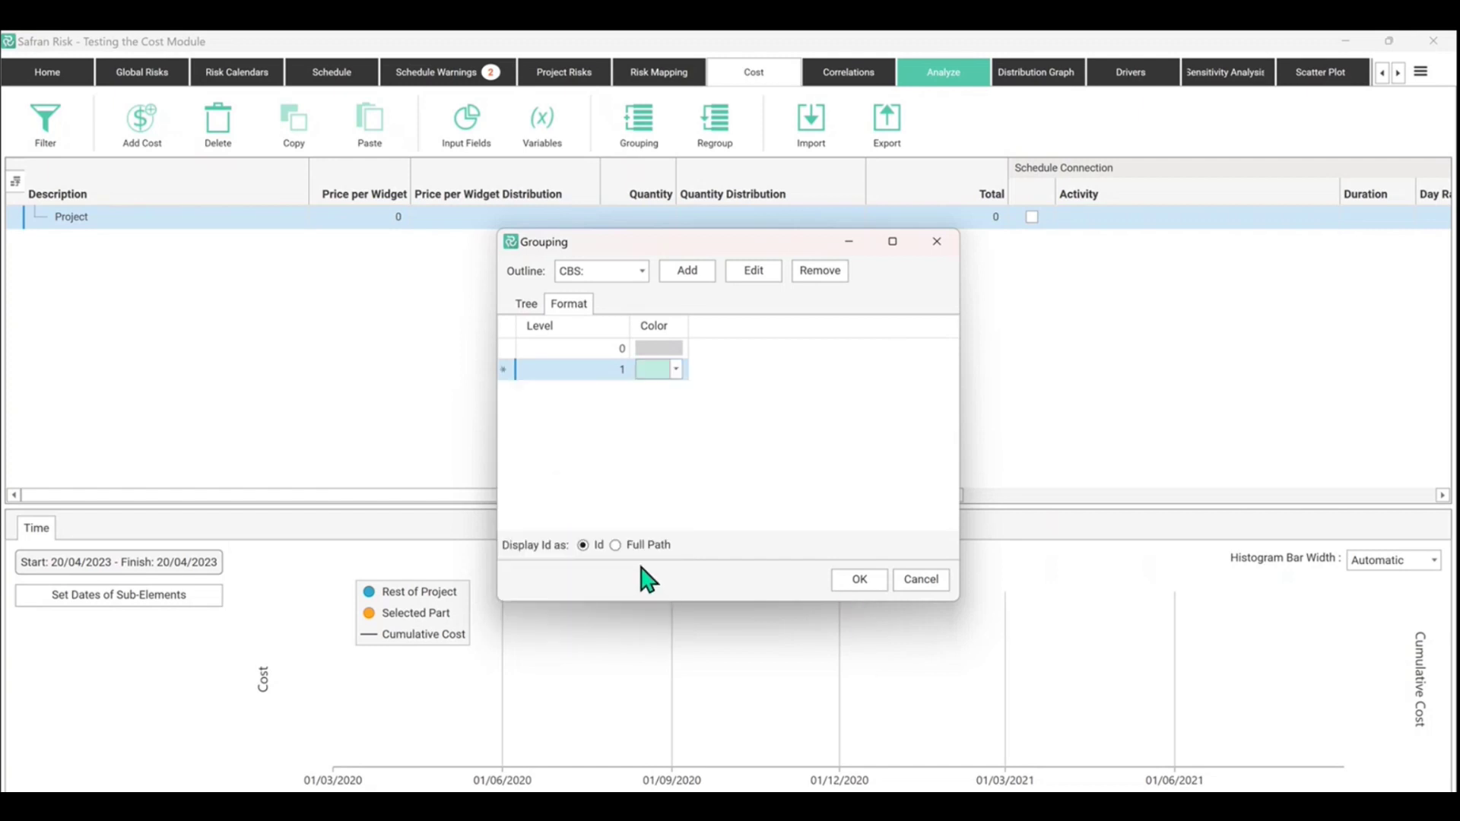
left_click(591, 551)
Apply the grouping and select the Labour row in the cost grid
left_click(860, 581)
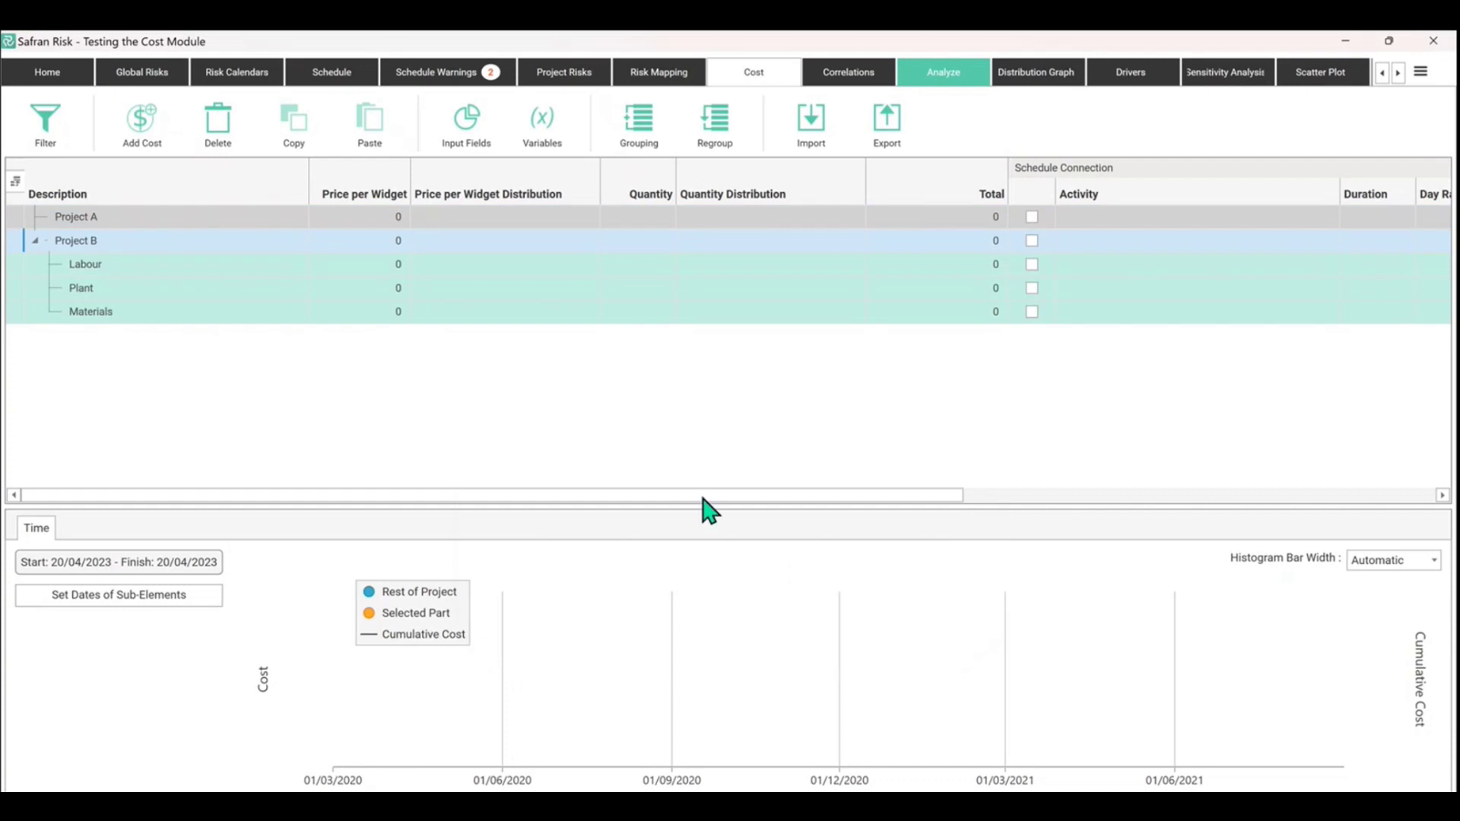
left_click(95, 266)
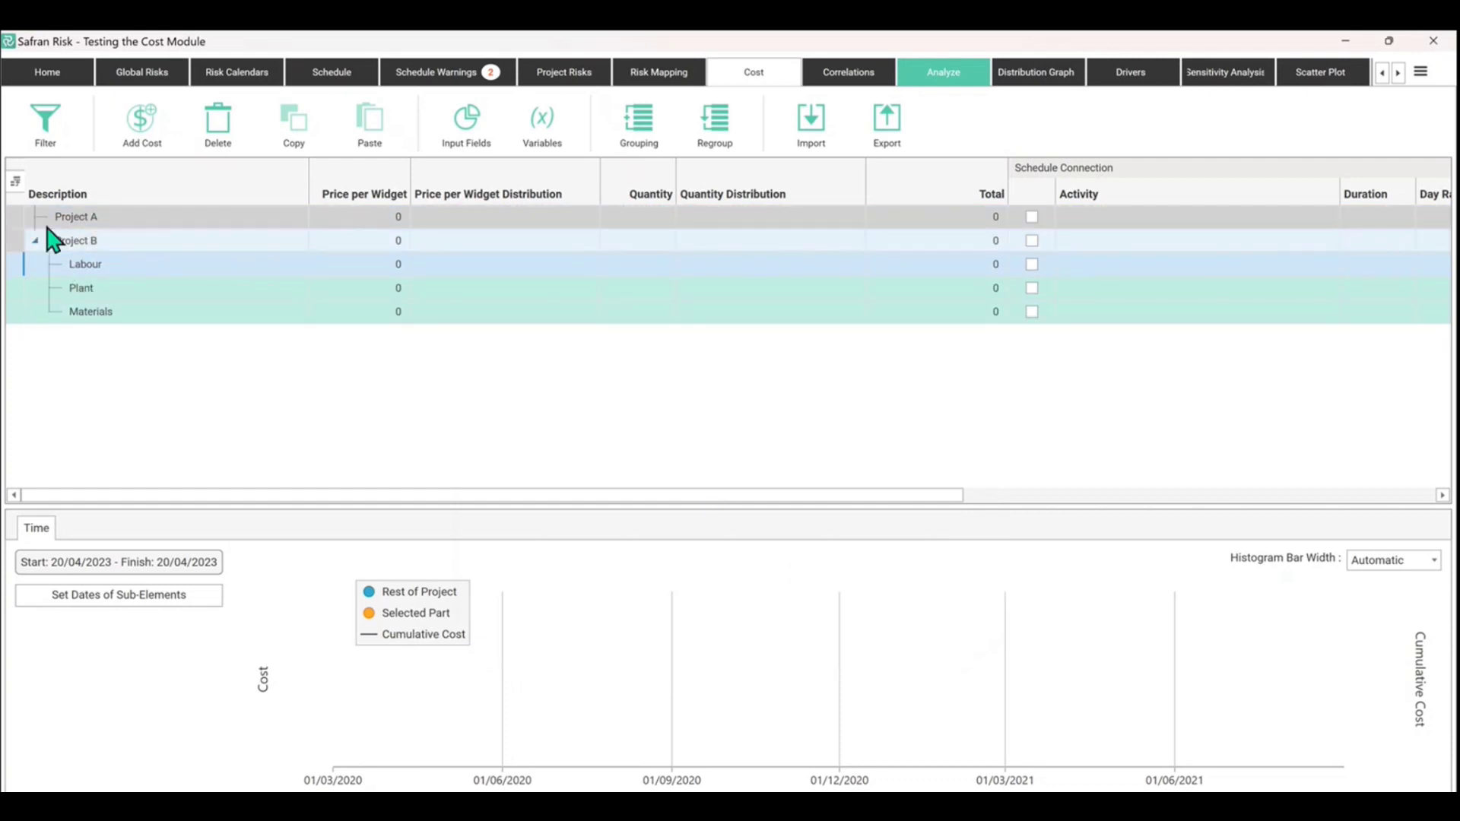